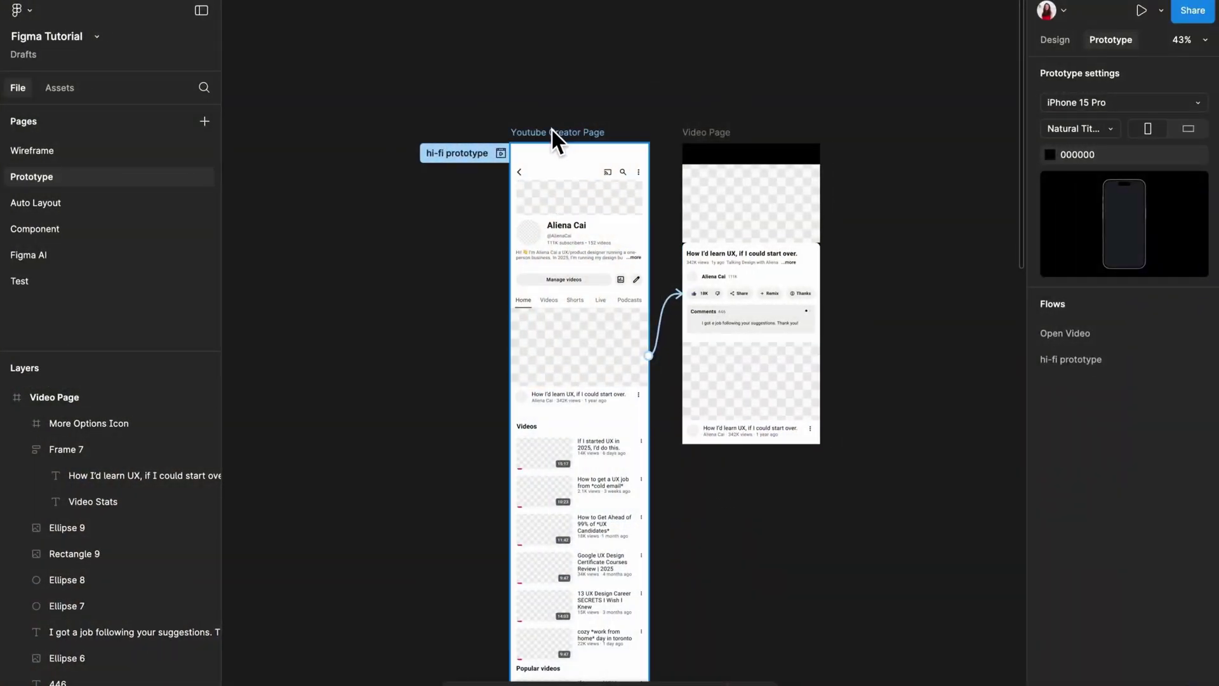
Present the Youtube Creator Page frame as a prototype and bring up its share dialog.
click(552, 131)
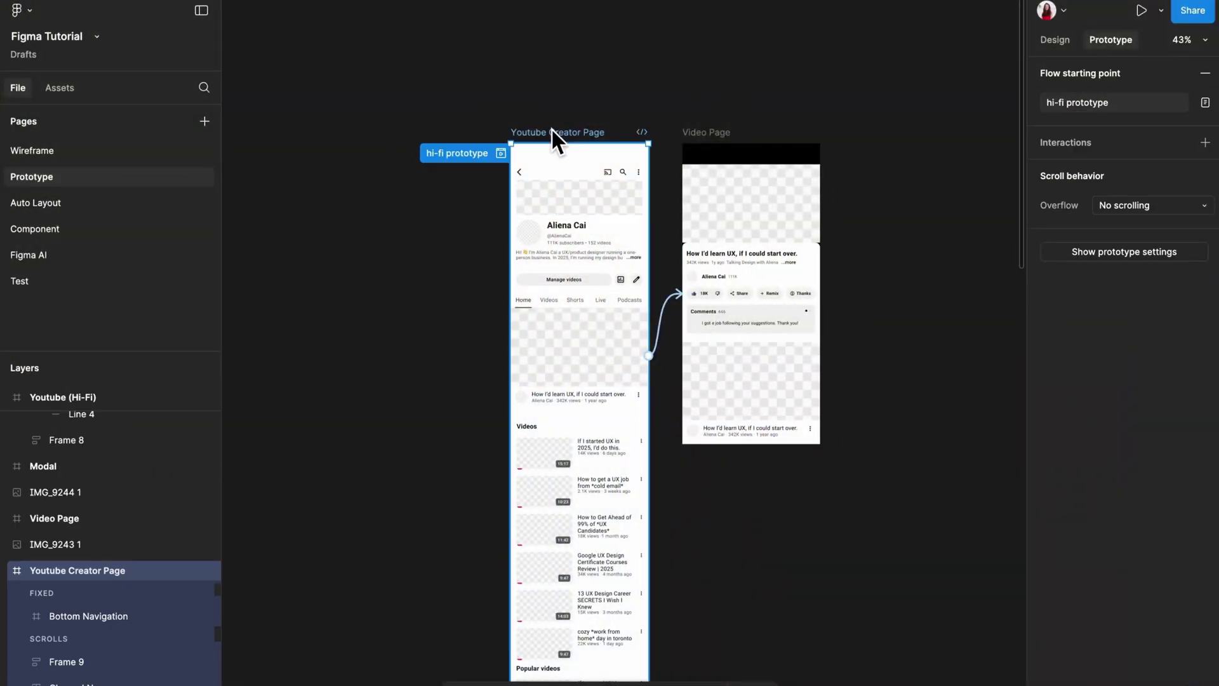
click(1137, 19)
click(1074, 19)
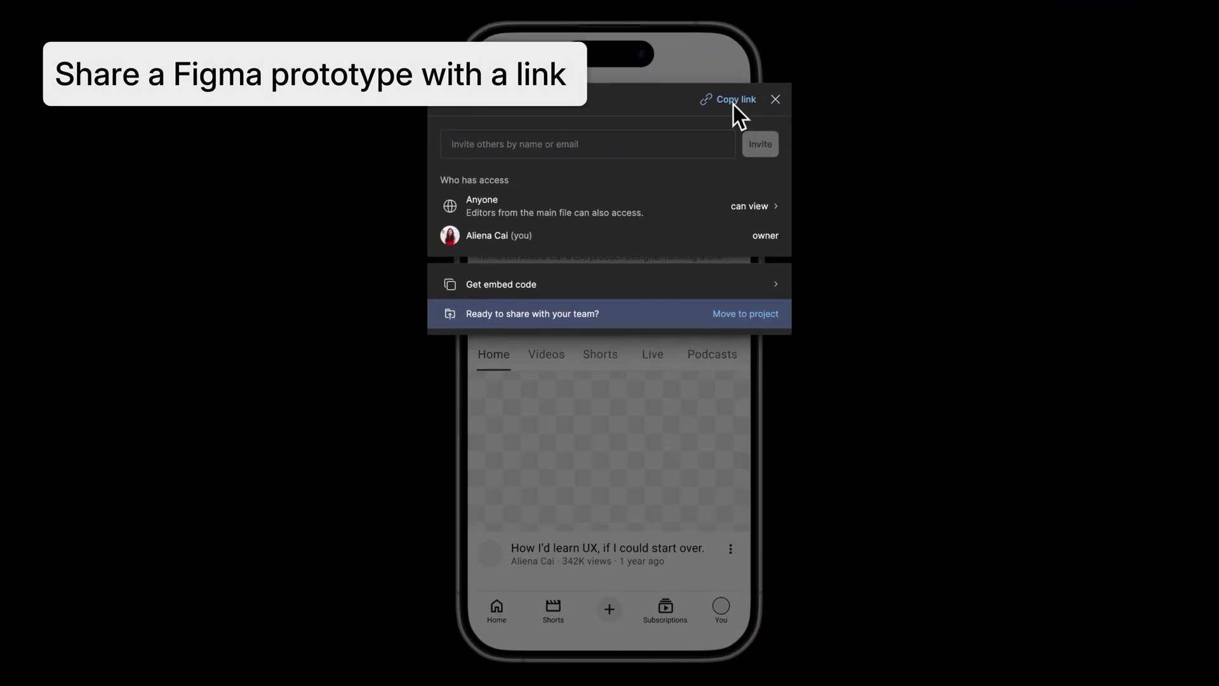
Copy the prototype's share link, close the share dialog, and scroll through the channel page.
click(733, 103)
click(776, 99)
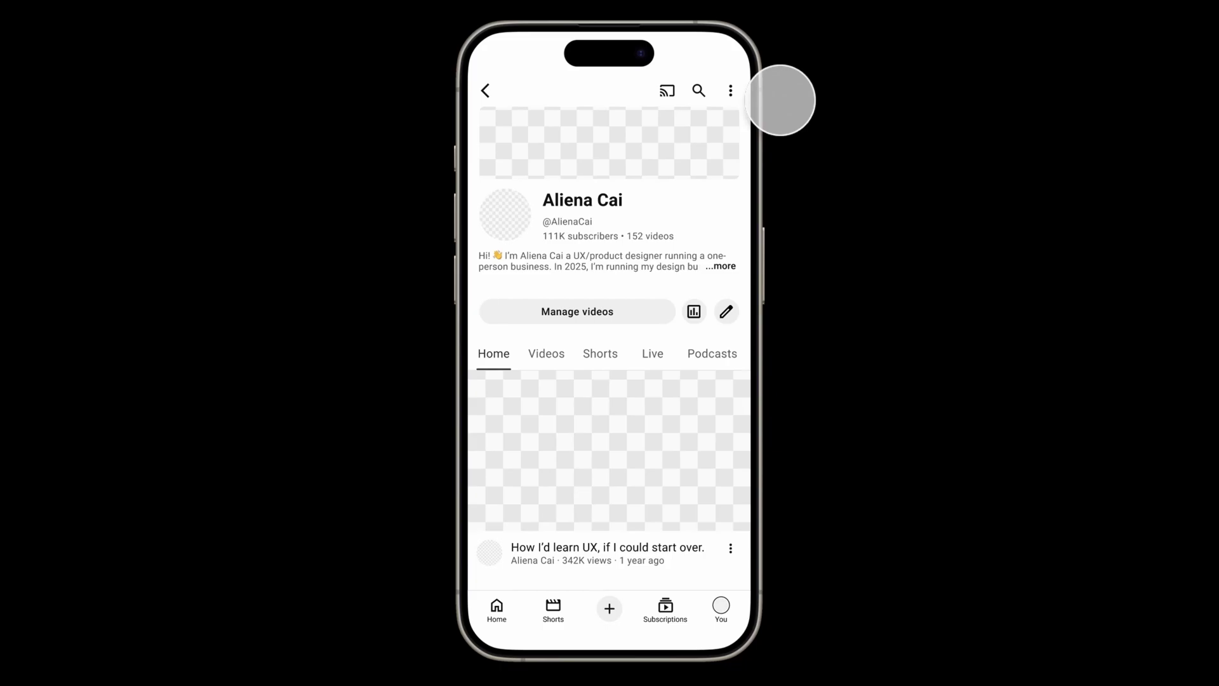
scroll(673, 297, down, 10)
scroll(672, 294, up, 10)
scroll(673, 293, down, 1)
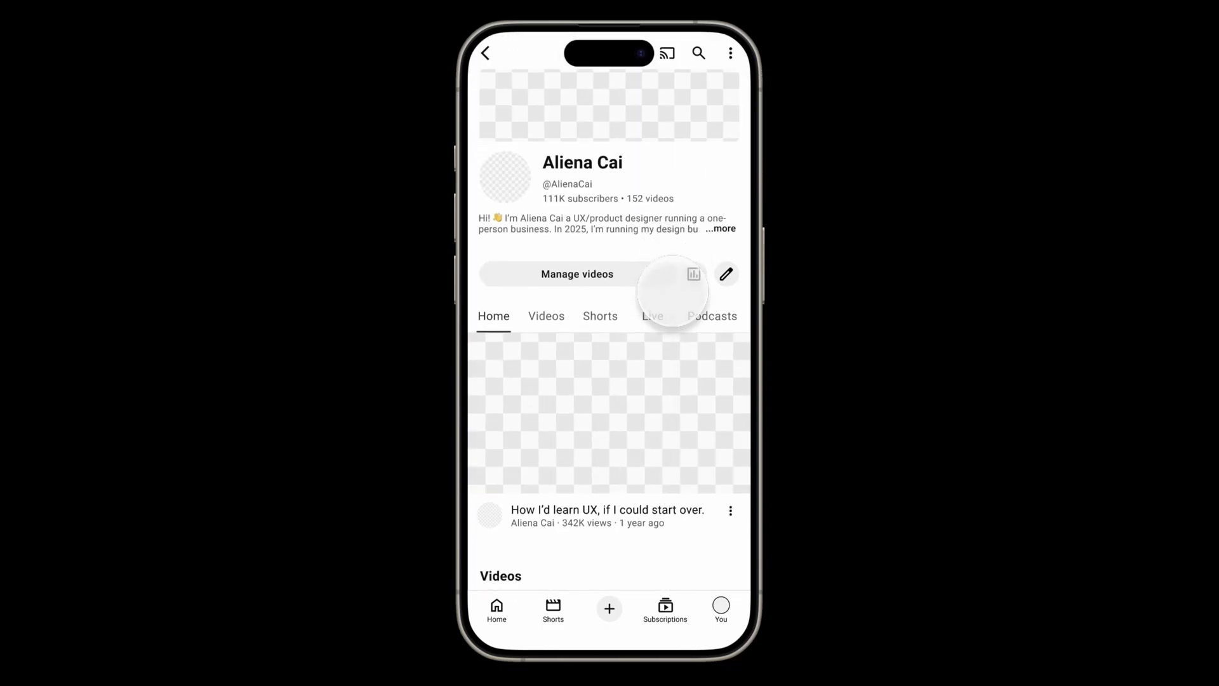
scroll(673, 294, down, 1)
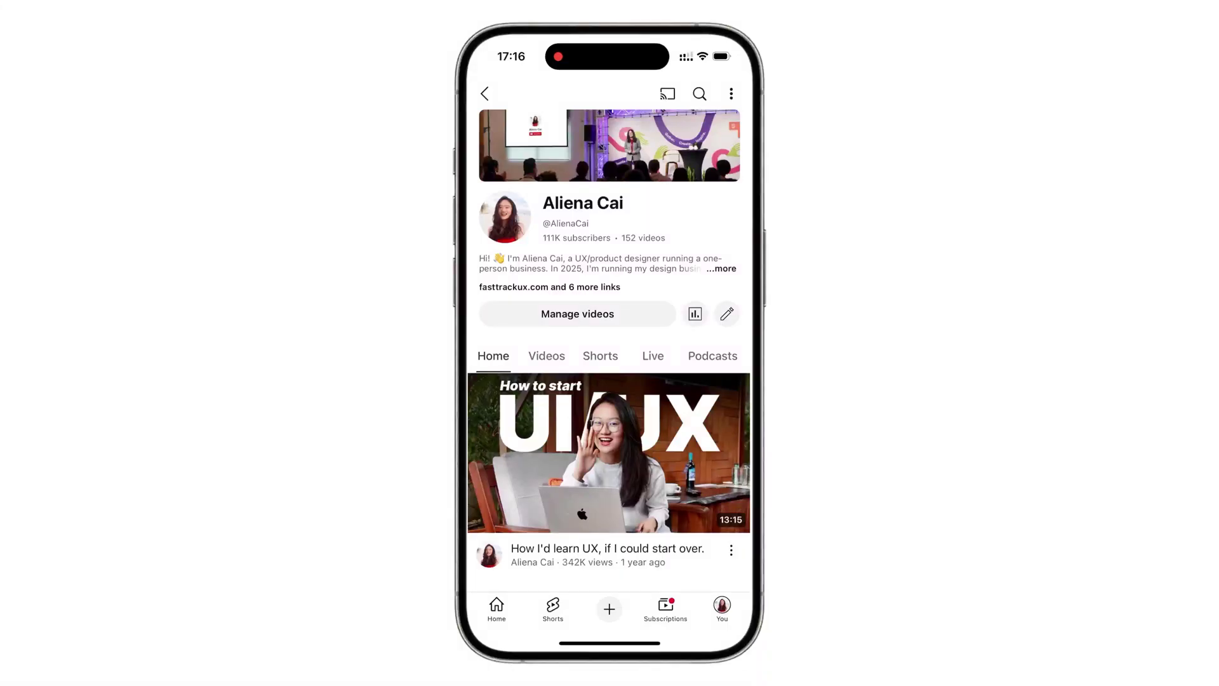
Open the featured video's watch page from the channel page, then a video's options sheet.
scroll(609, 381, down, 15)
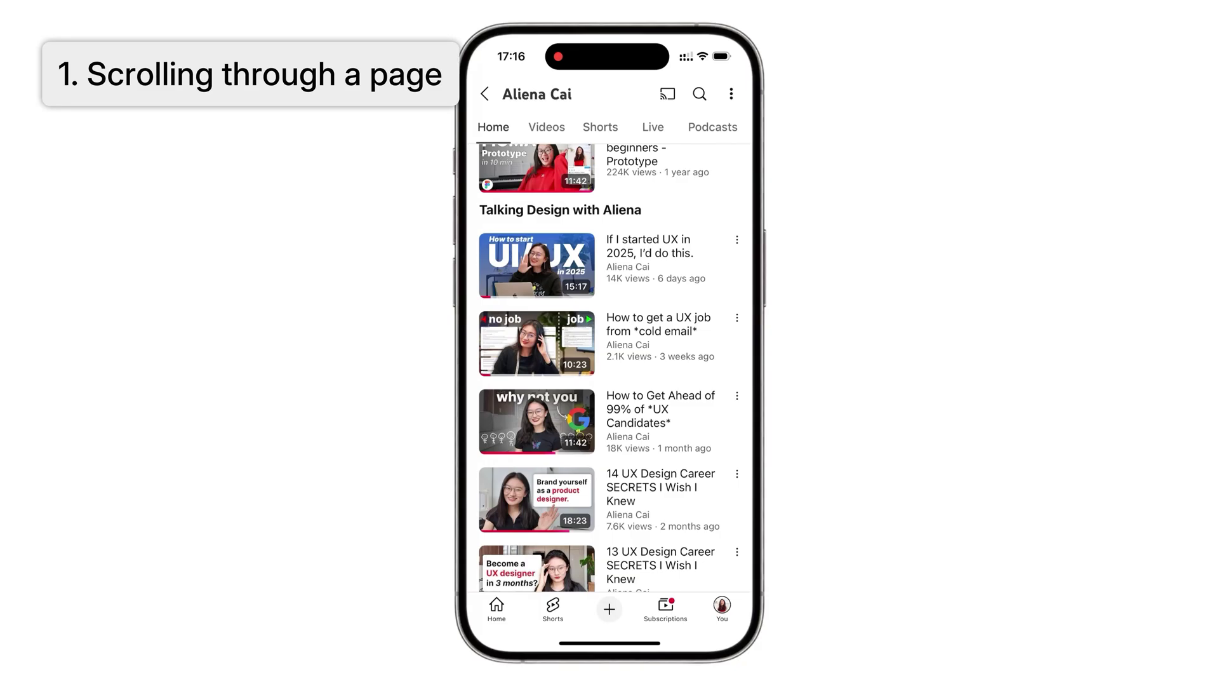
scroll(609, 369, down, 5)
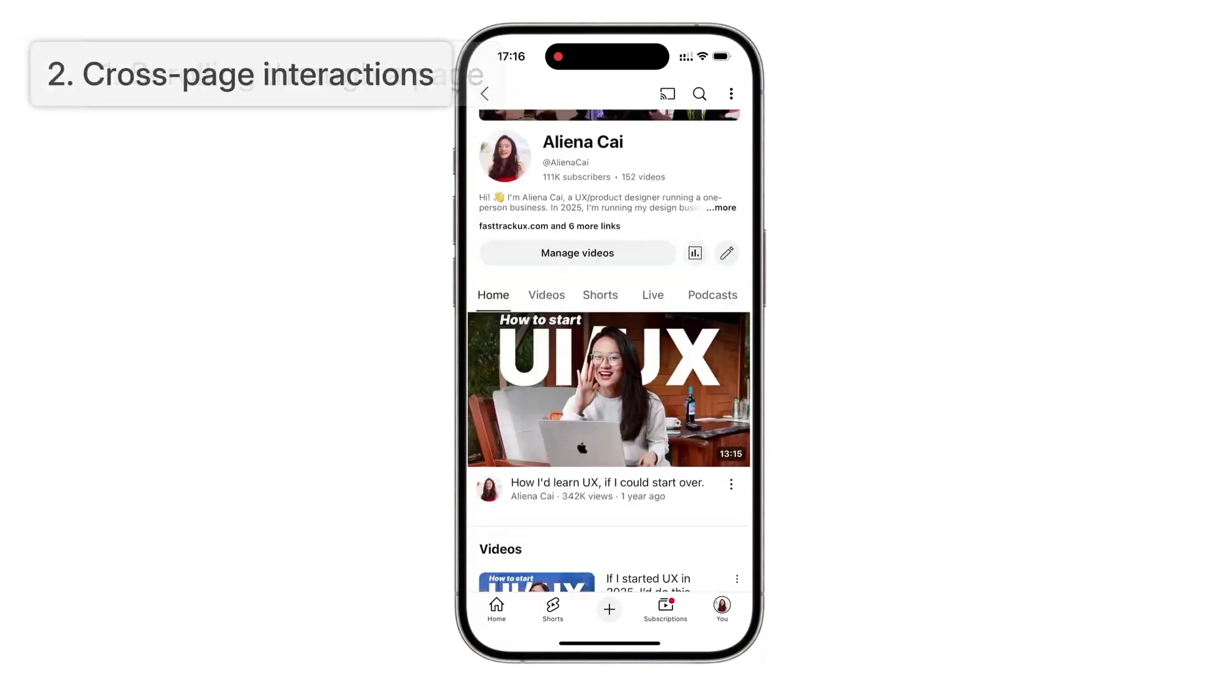
scroll(608, 381, up, 3)
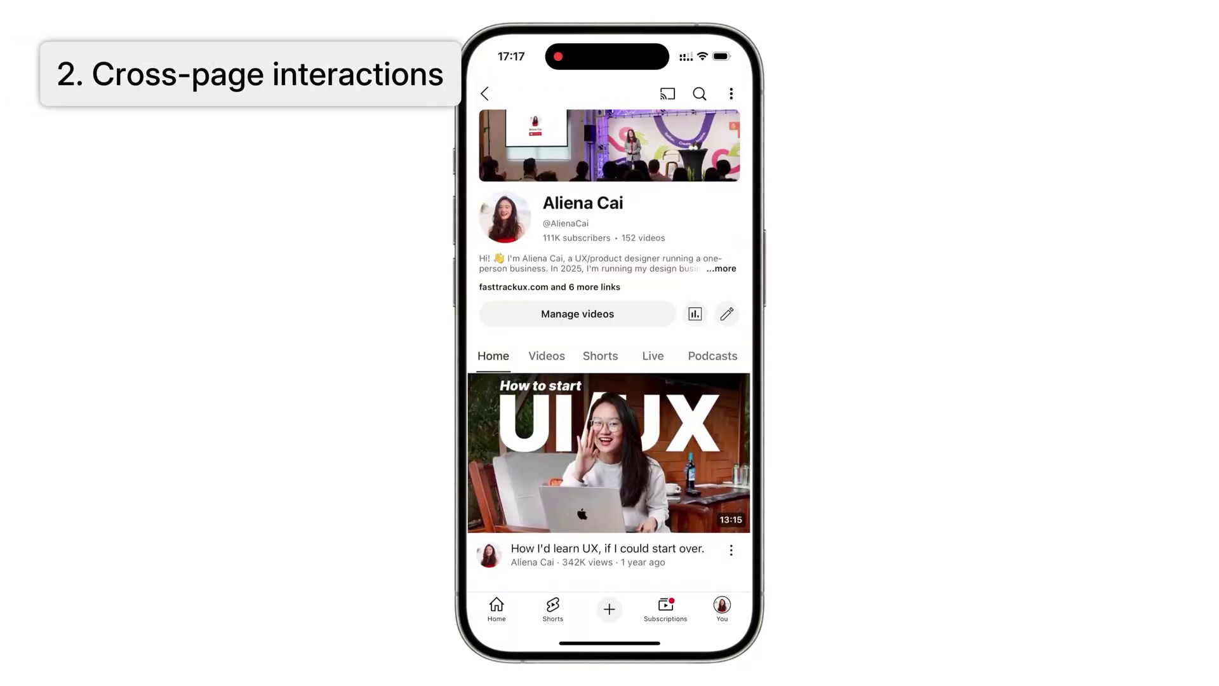
click(607, 550)
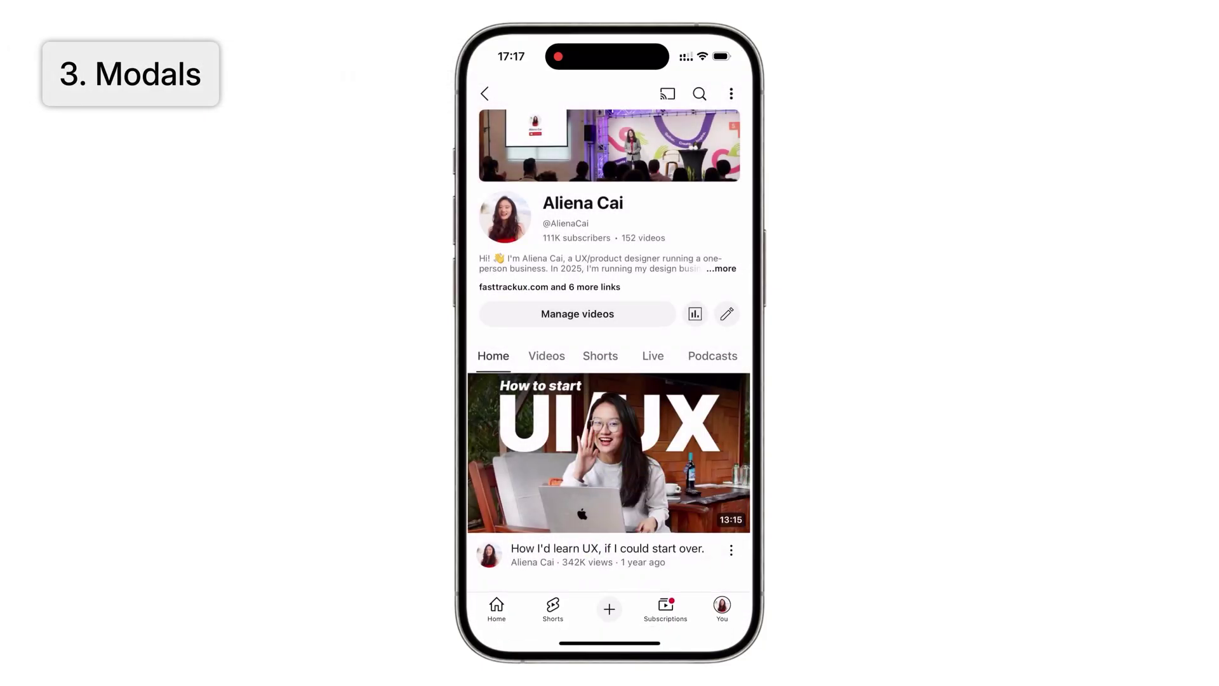
click(731, 550)
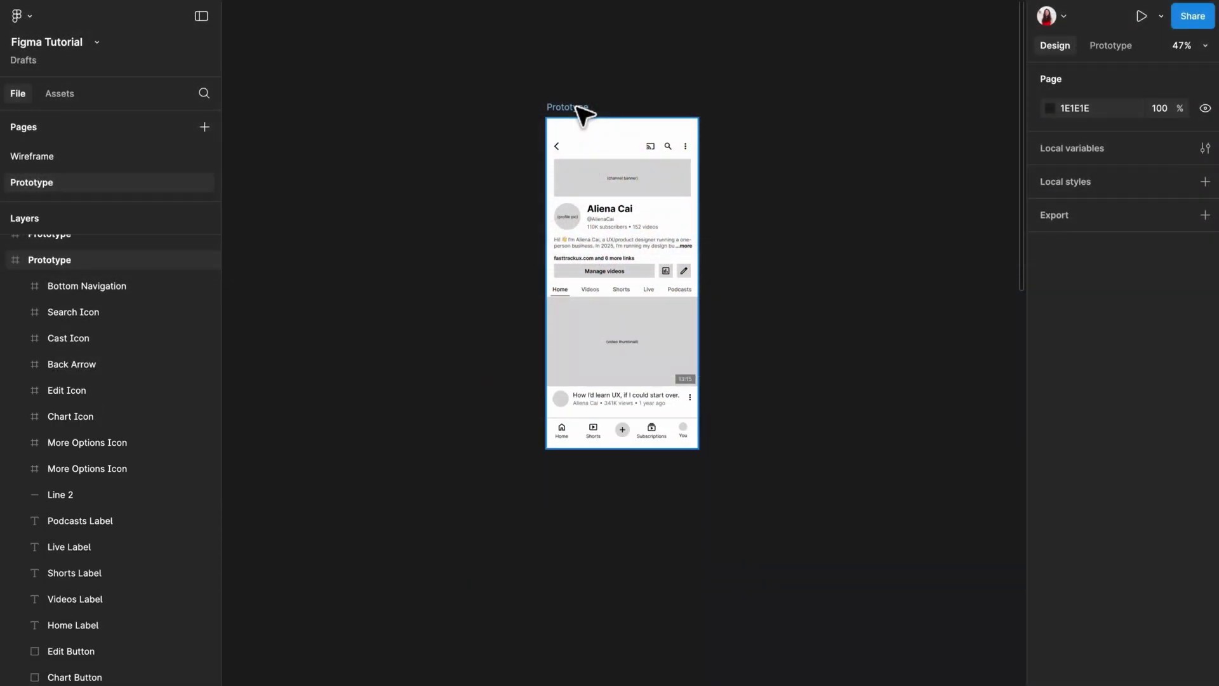
Stretch the Prototype frame to 393 × 1399 with Bottom Navigation at its bottom edge.
click(582, 113)
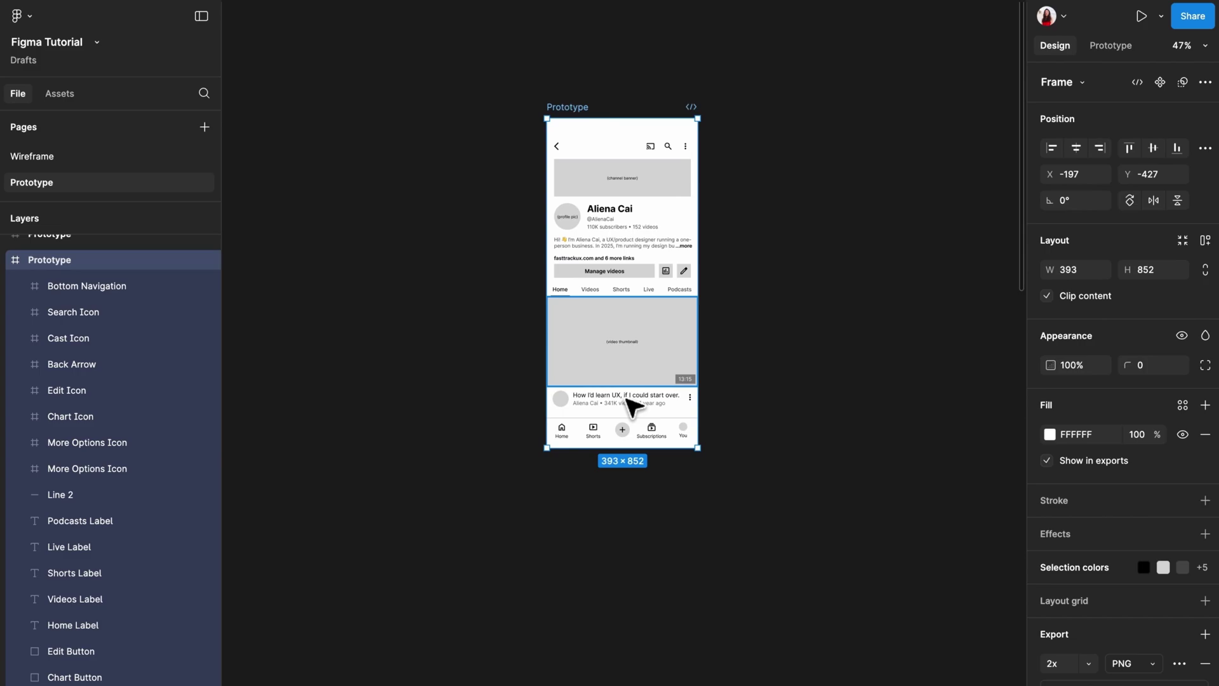
drag(648, 448, 654, 667)
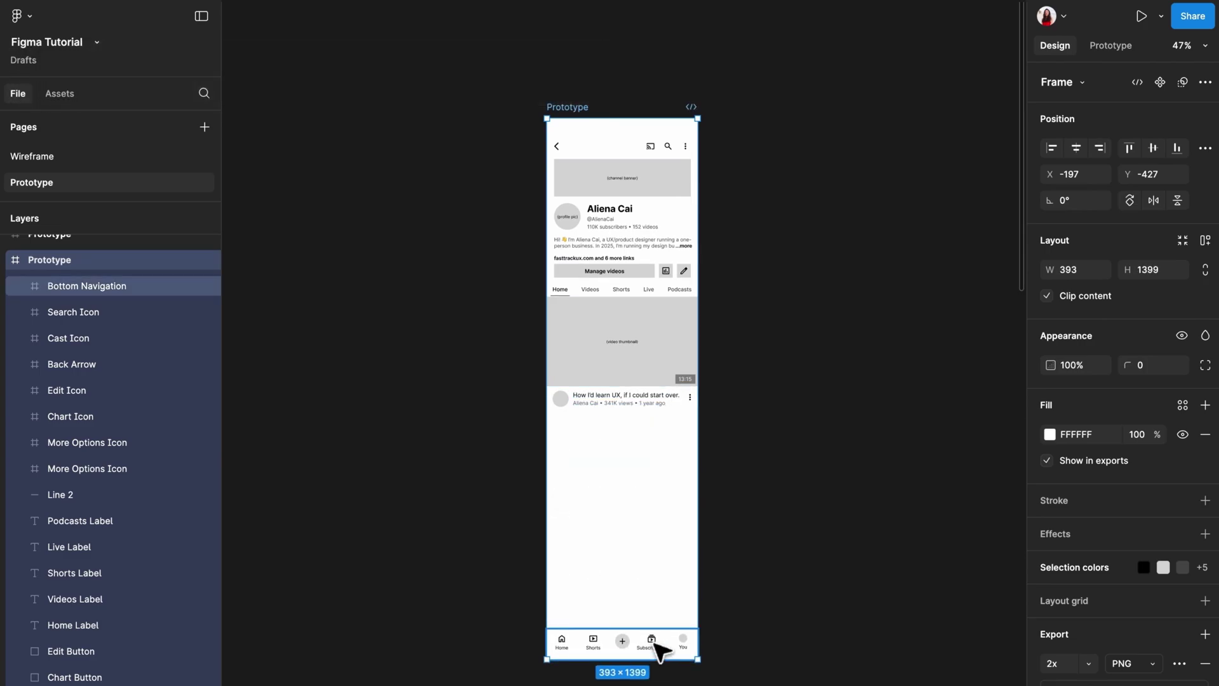
click(660, 652)
Paste the Videos list into the Prototype frame, then undo the paste.
key(Escape)
key(Escape)
key(shift+e)
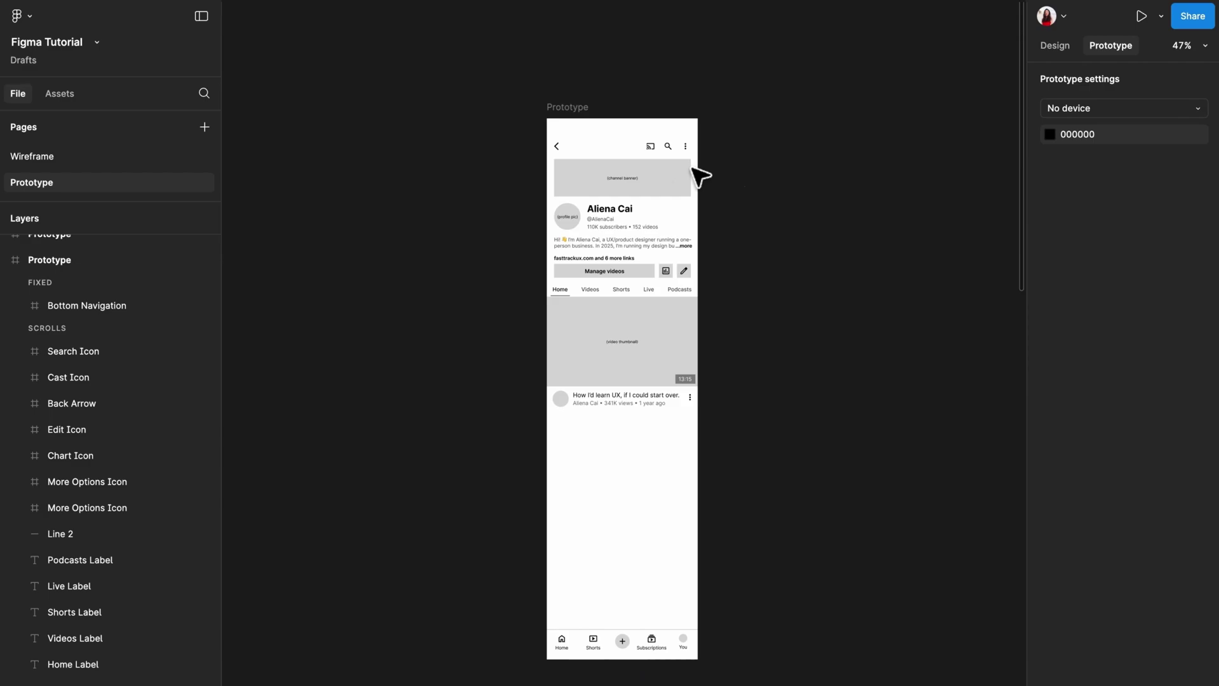
click(593, 122)
key(ctrl+v)
key(ctrl+z)
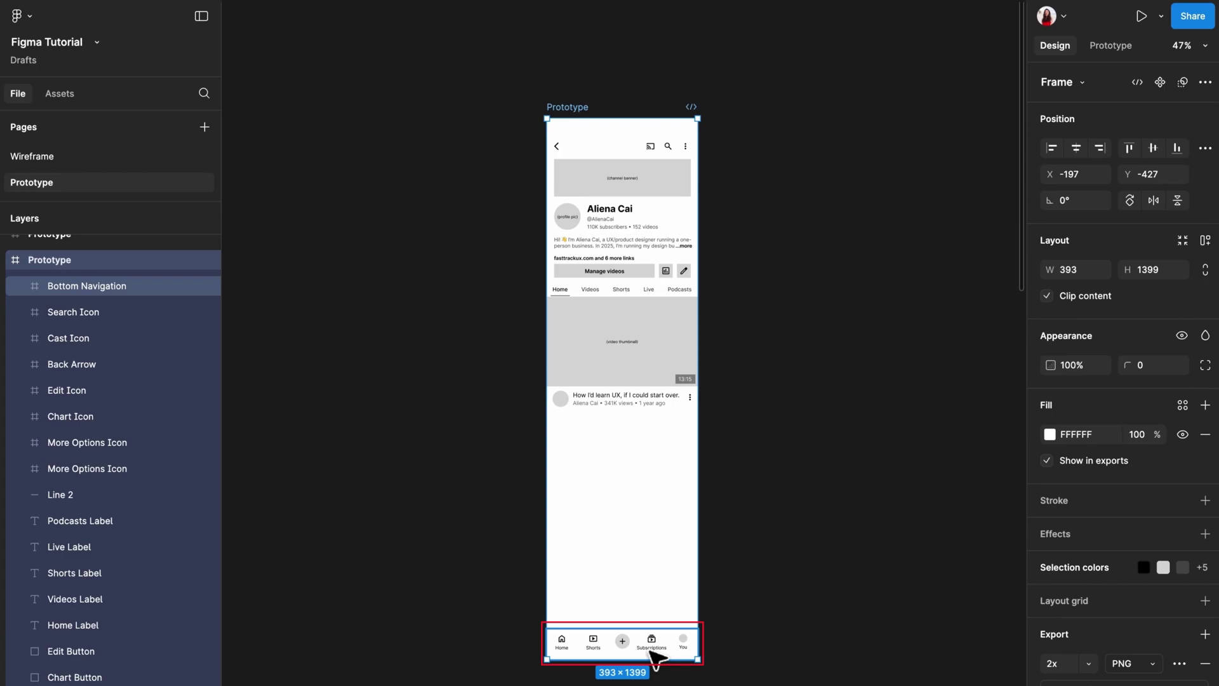
Set Bottom Navigation's scroll position to Fixed (stay in place).
click(656, 652)
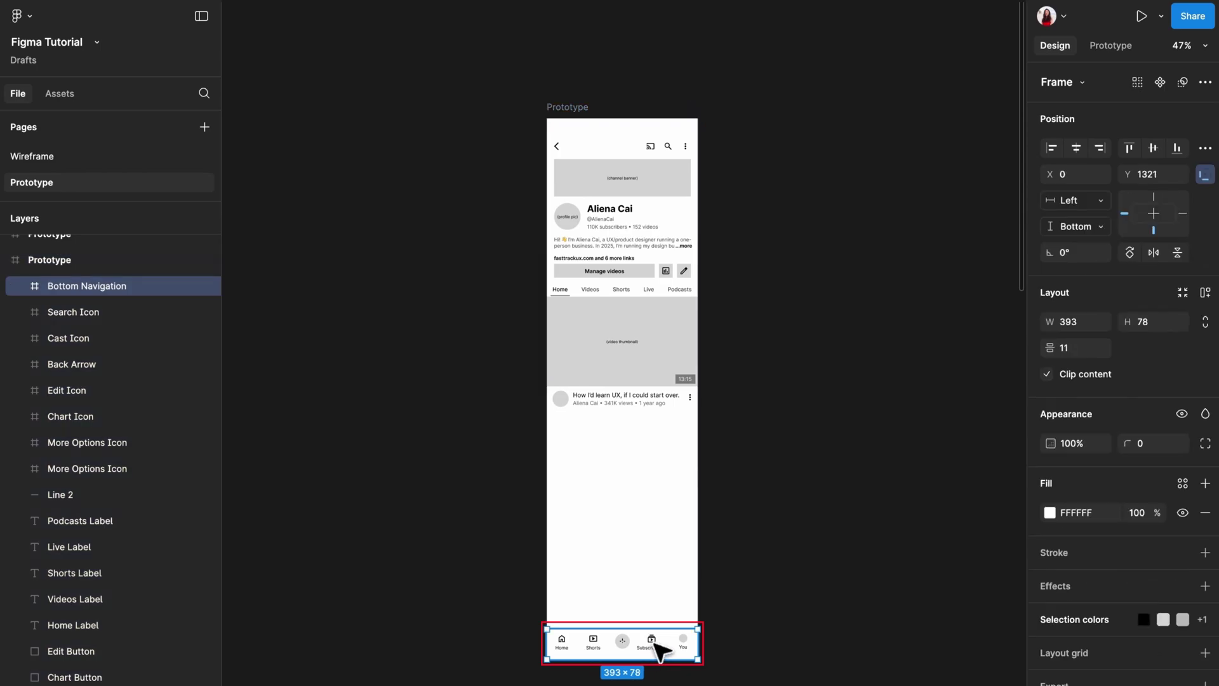
click(1104, 53)
click(1179, 147)
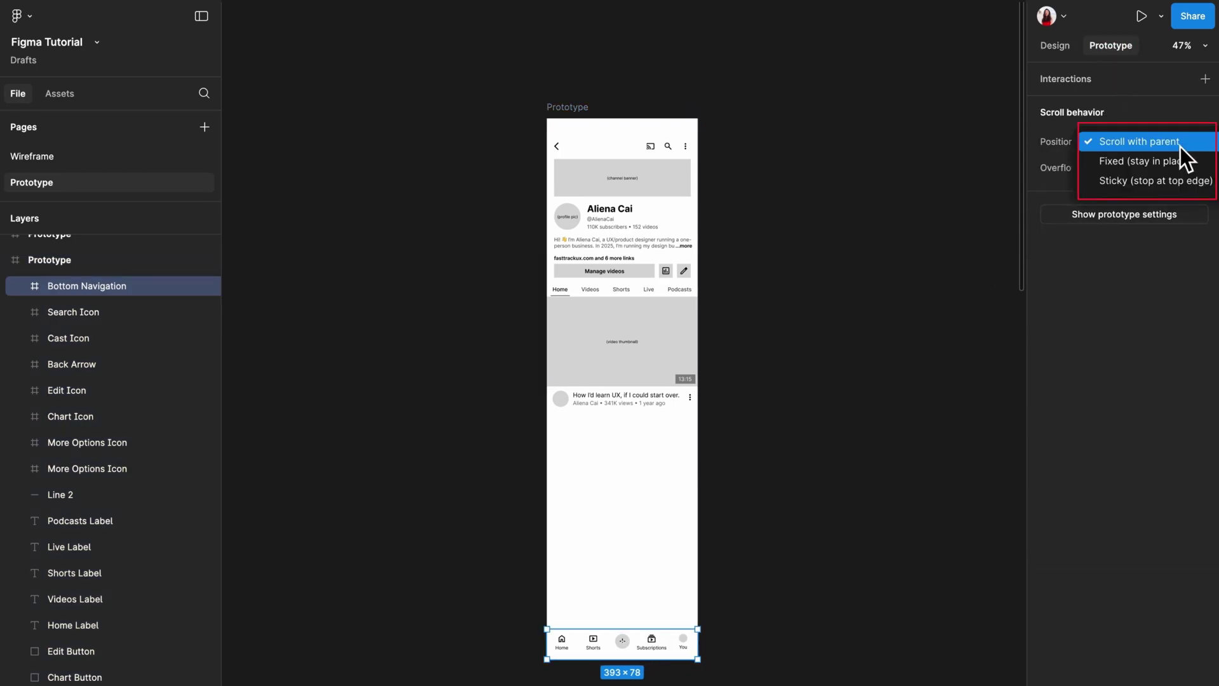
click(1180, 162)
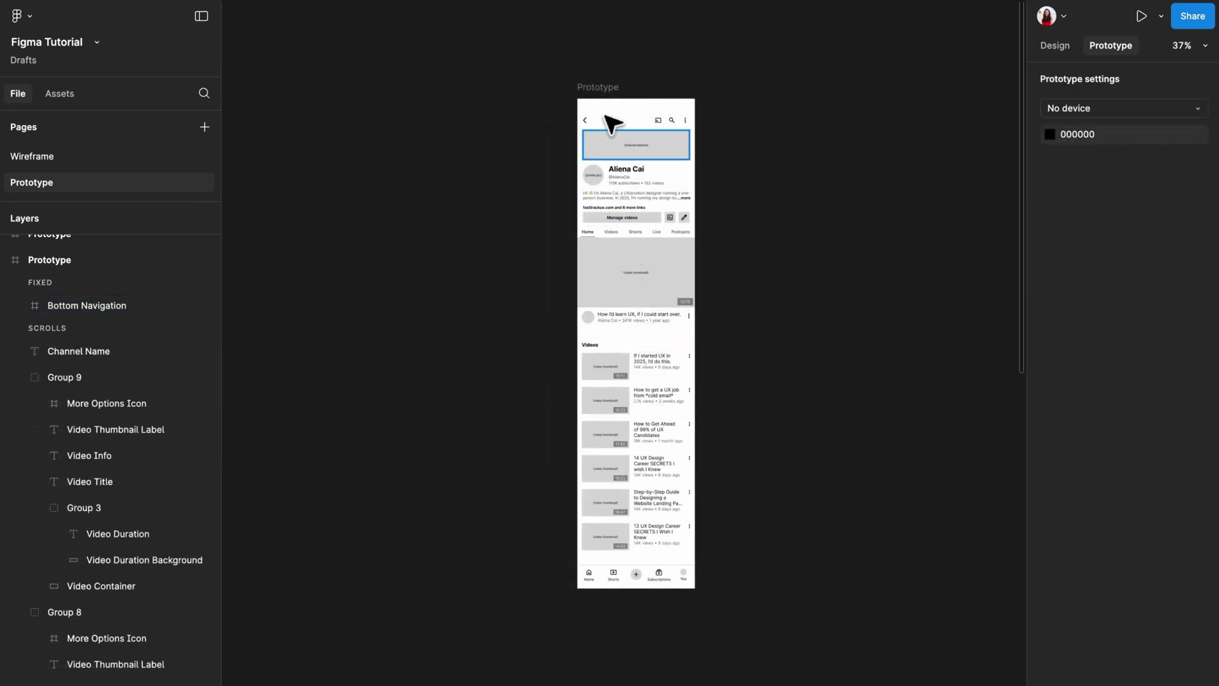
click(595, 87)
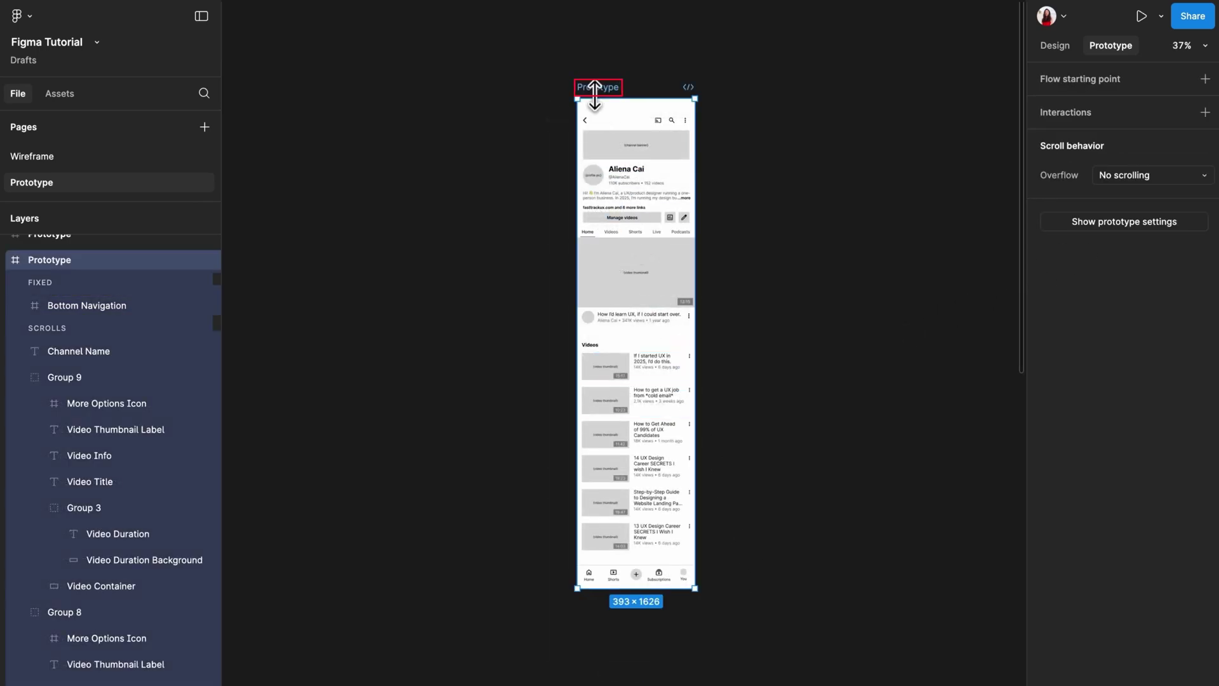
Present the prototype, scroll the channel page, and open the featured video's watch page.
click(1141, 20)
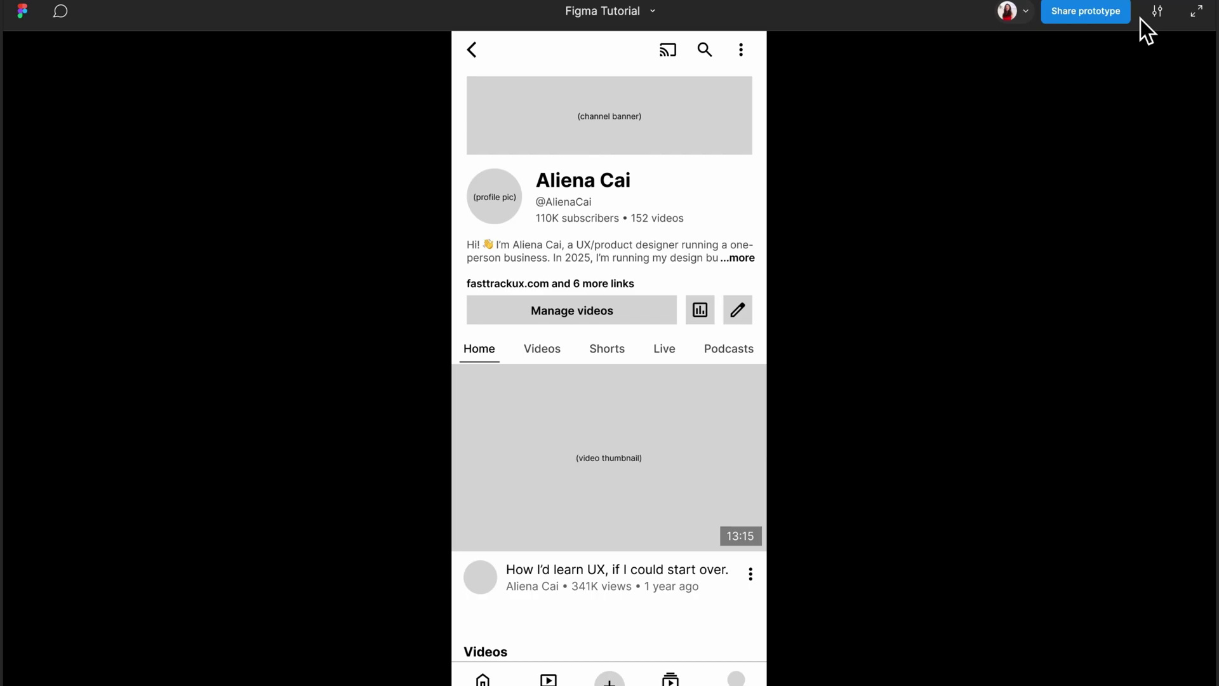
scroll(689, 219, down, 8)
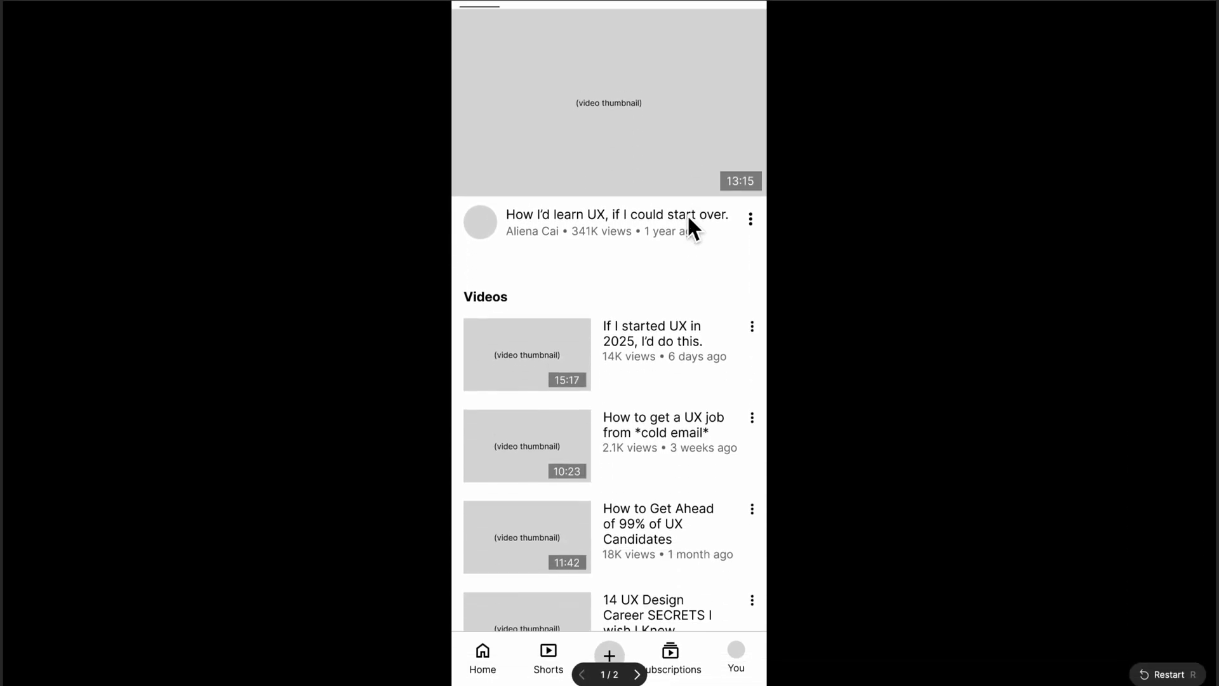
scroll(688, 217, down, 2)
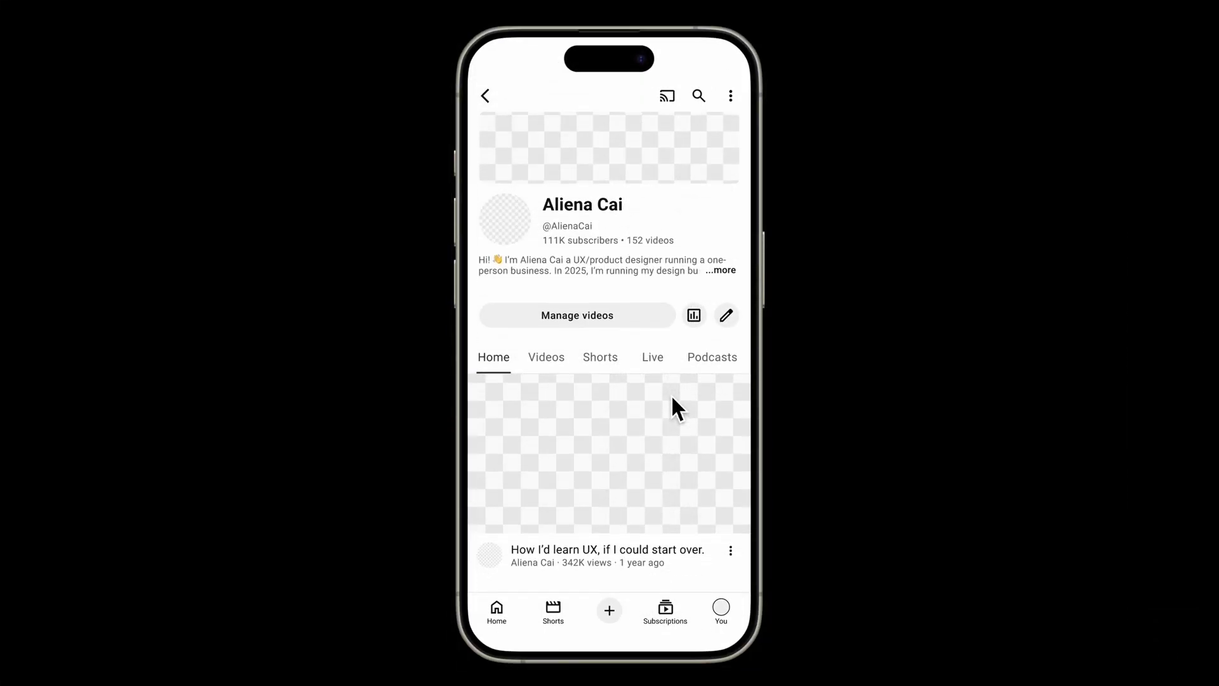
scroll(673, 400, down, 10)
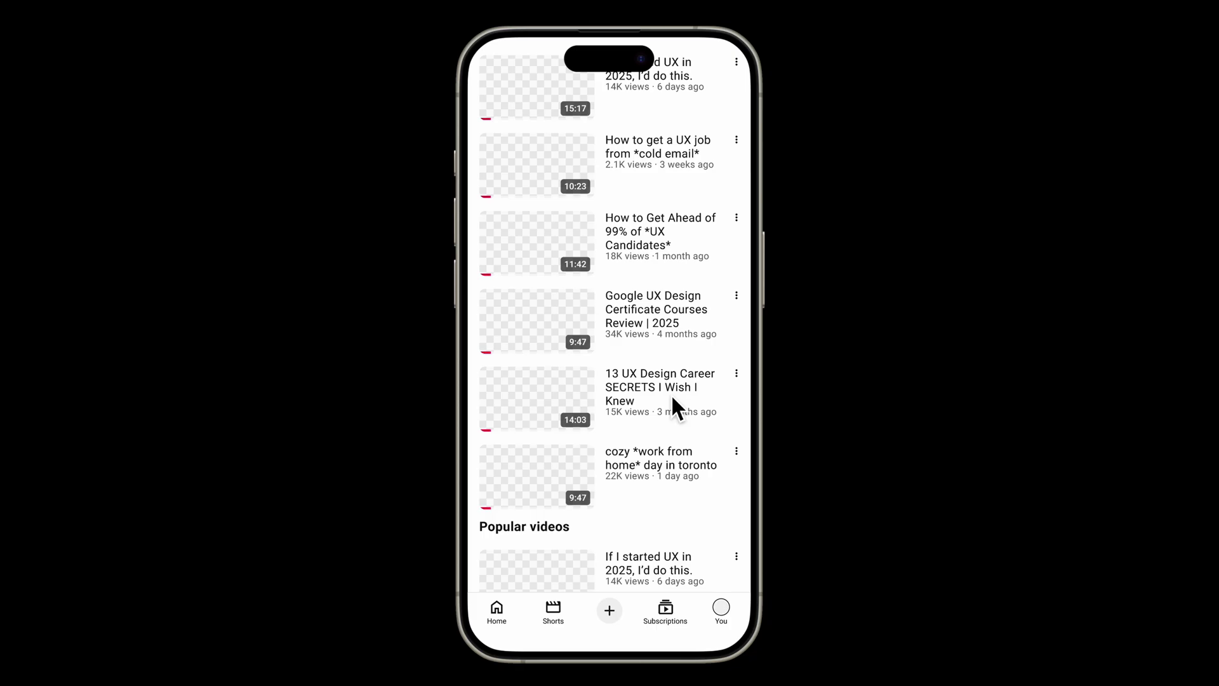
scroll(672, 397, up, 10)
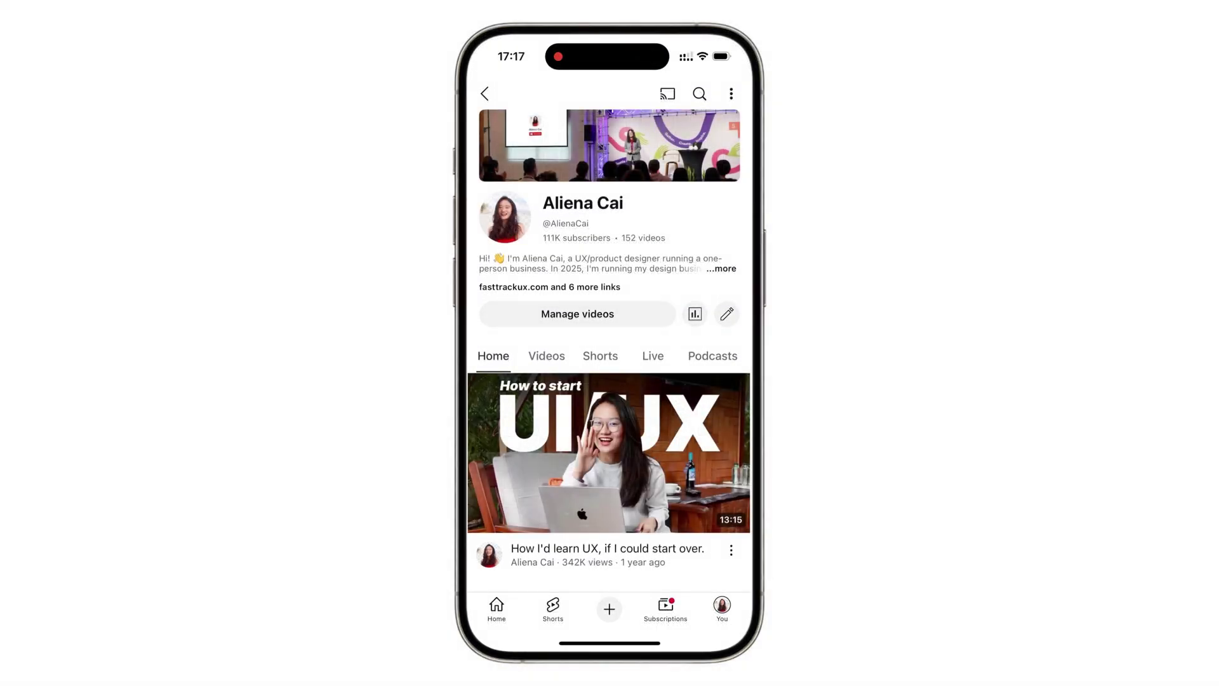
click(609, 452)
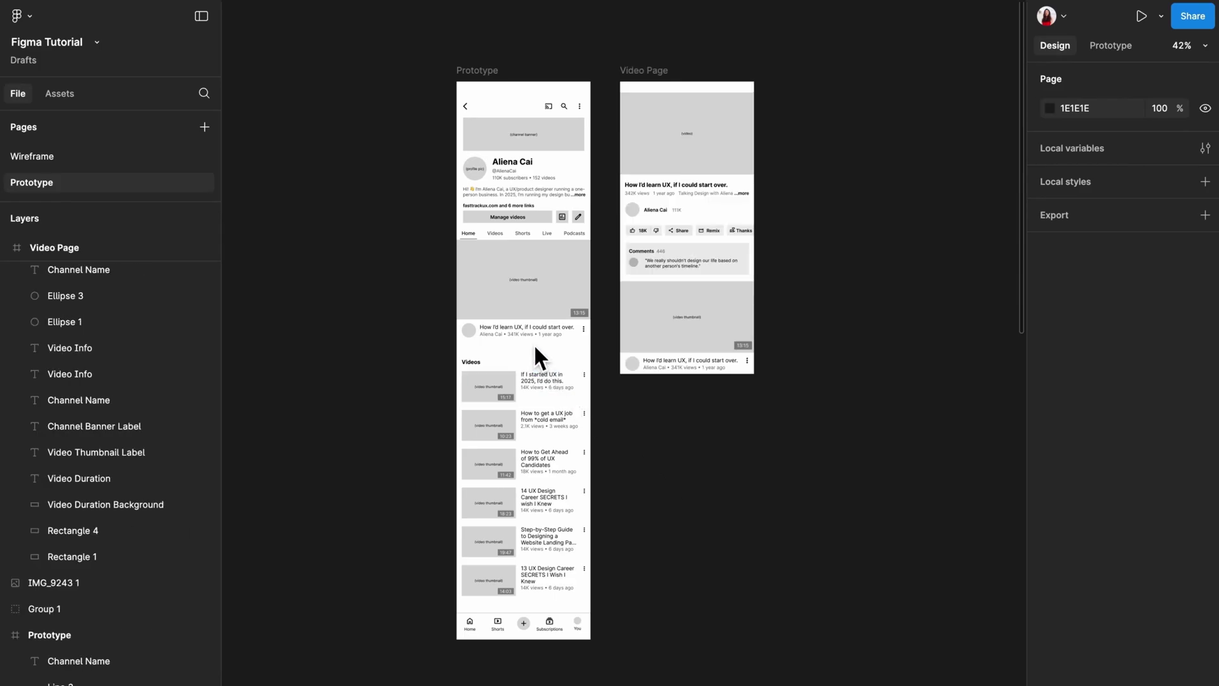
Group the top video card's thumbnail, title, info, duration and options layers as Group 10.
scroll(533, 345, up, 5)
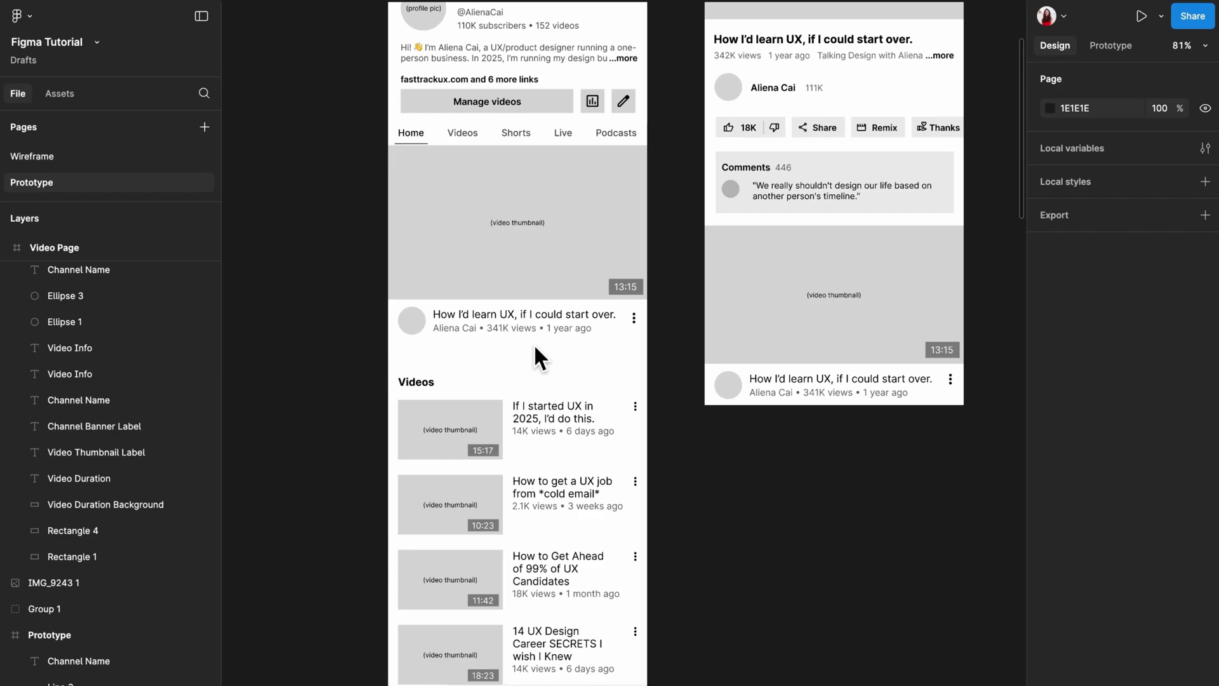
scroll(534, 346, up, 1)
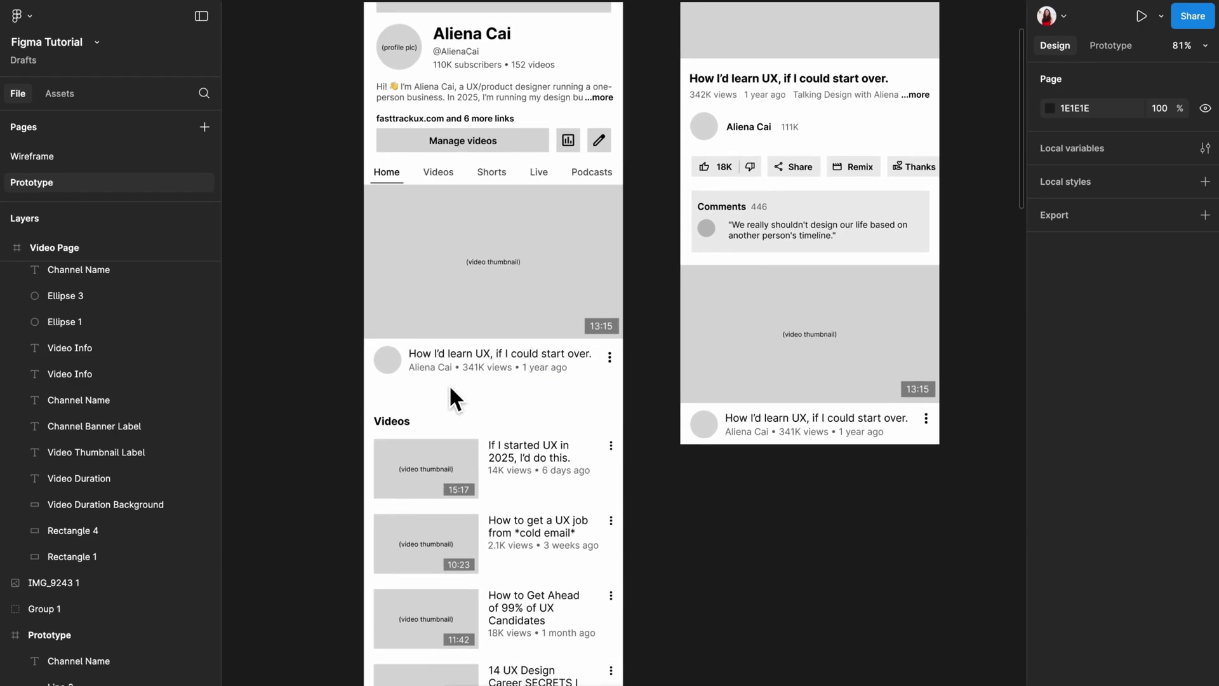
drag(476, 361, 605, 245)
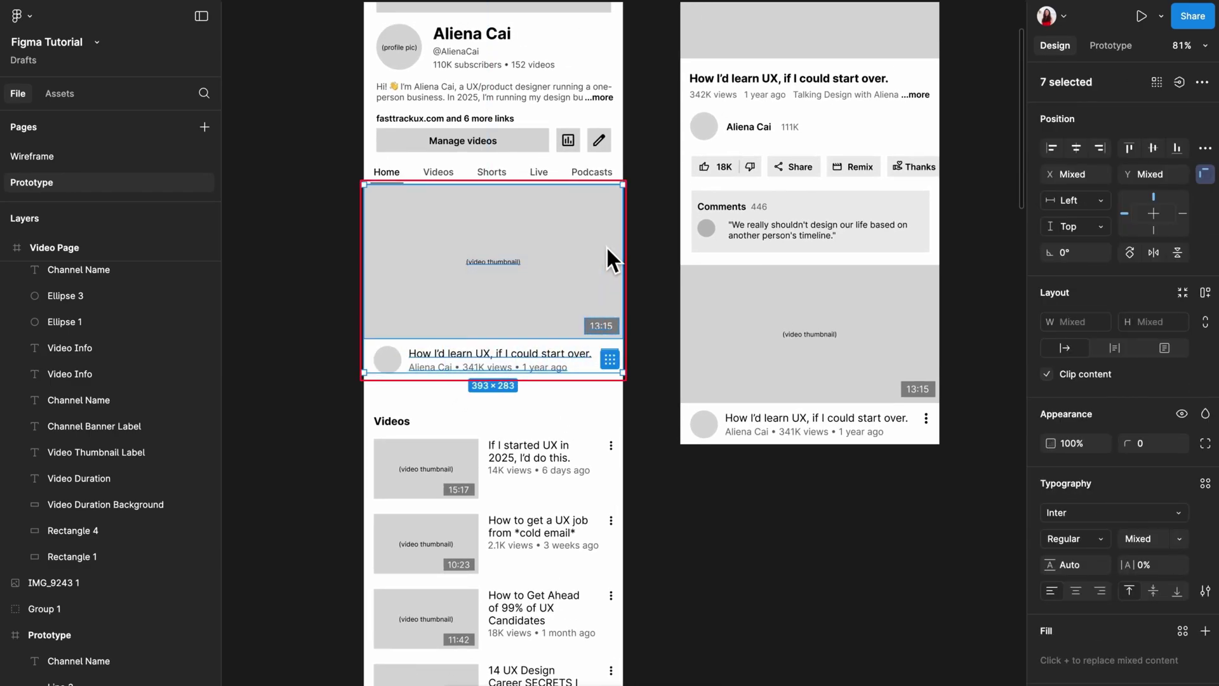
right_click(607, 249)
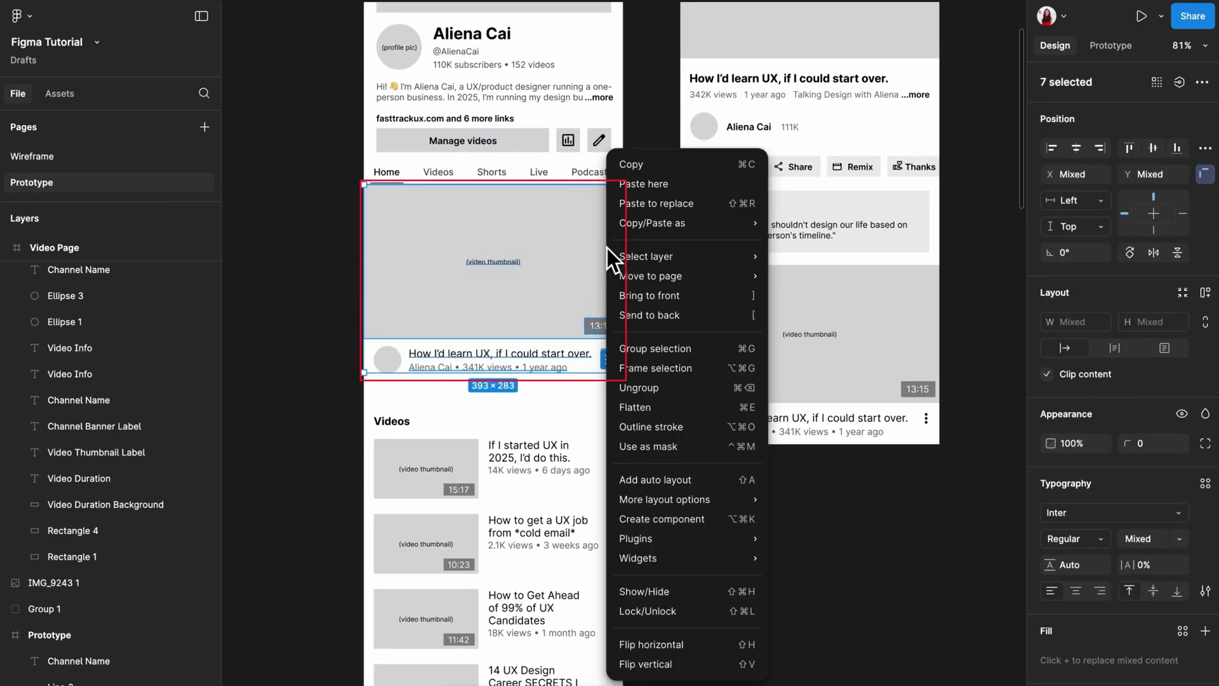
click(706, 350)
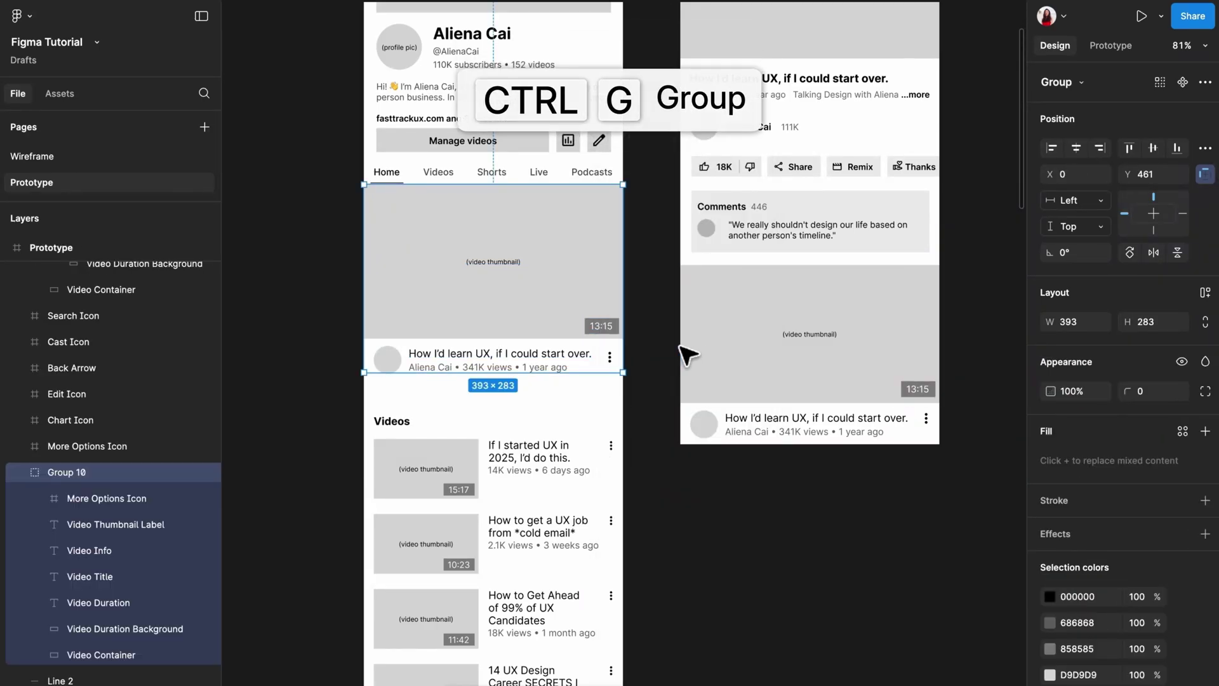
scroll(687, 356, up, 2)
scroll(687, 355, up, 2)
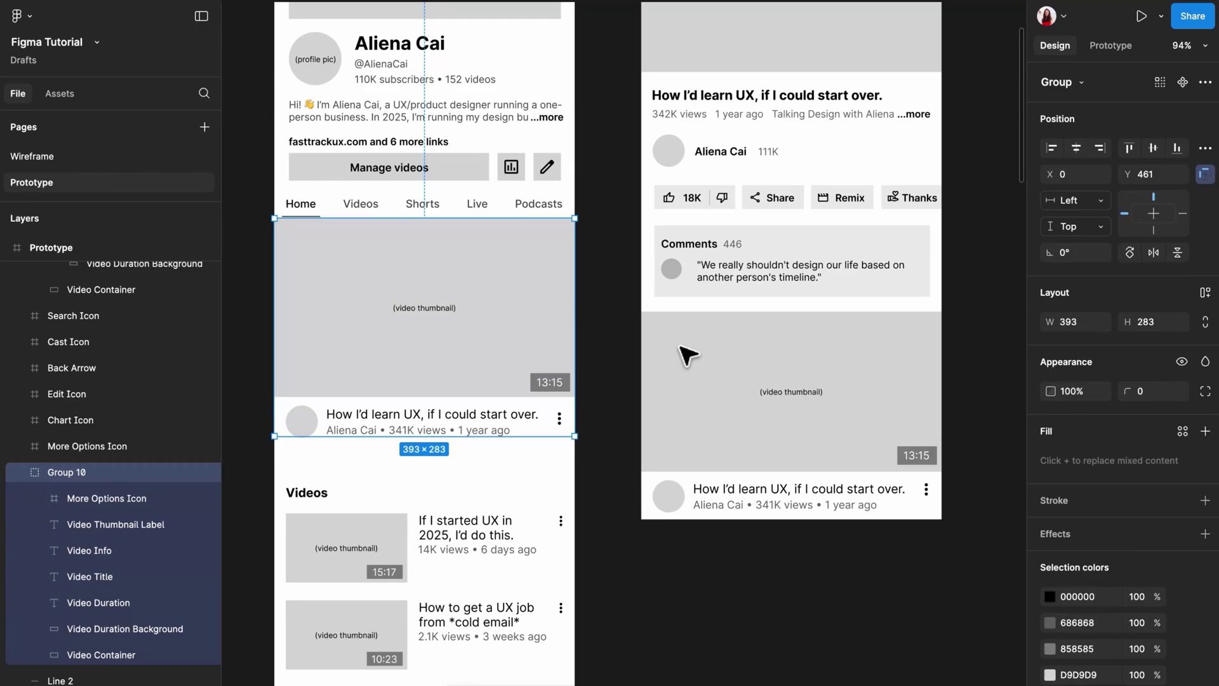
Link Group 10 to the Video Page frame with an instant On click navigation.
click(1107, 47)
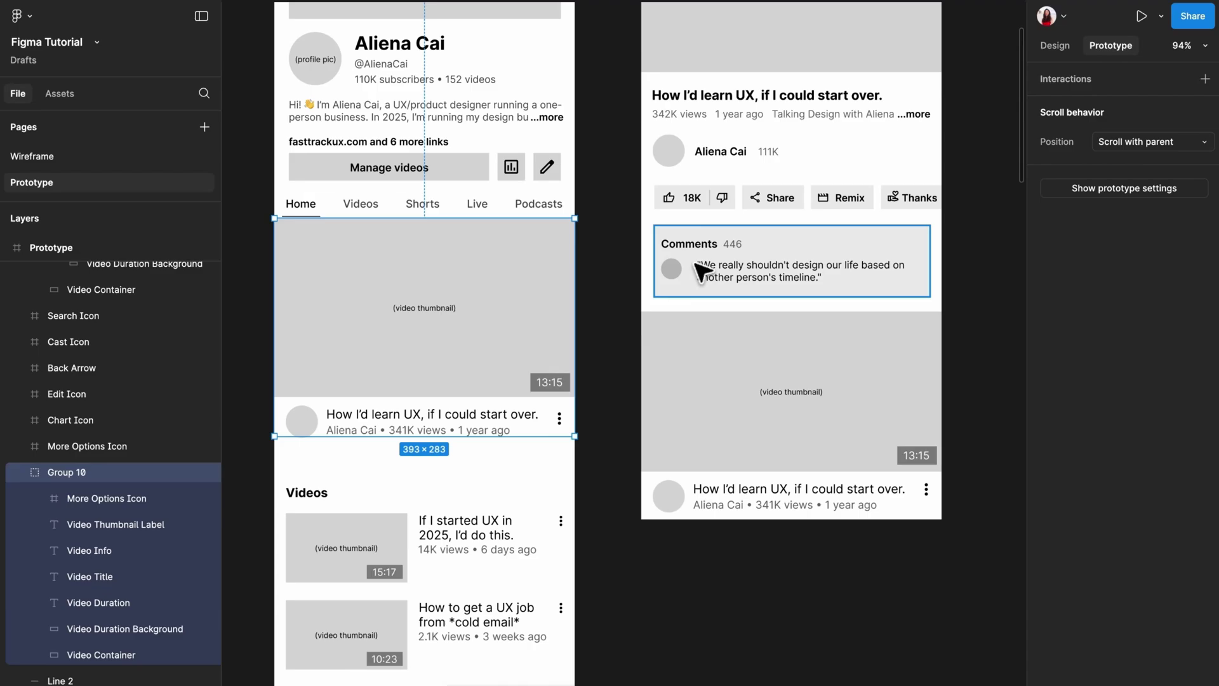
mouse_move(576, 324)
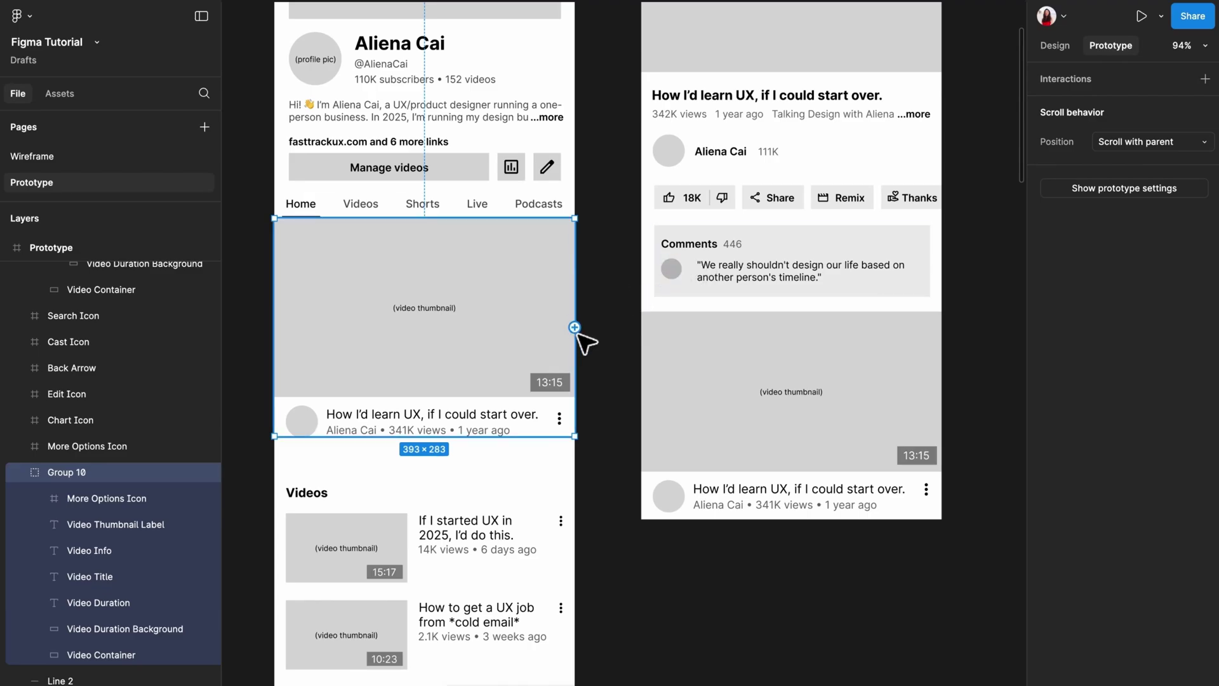
drag(575, 326, 647, 296)
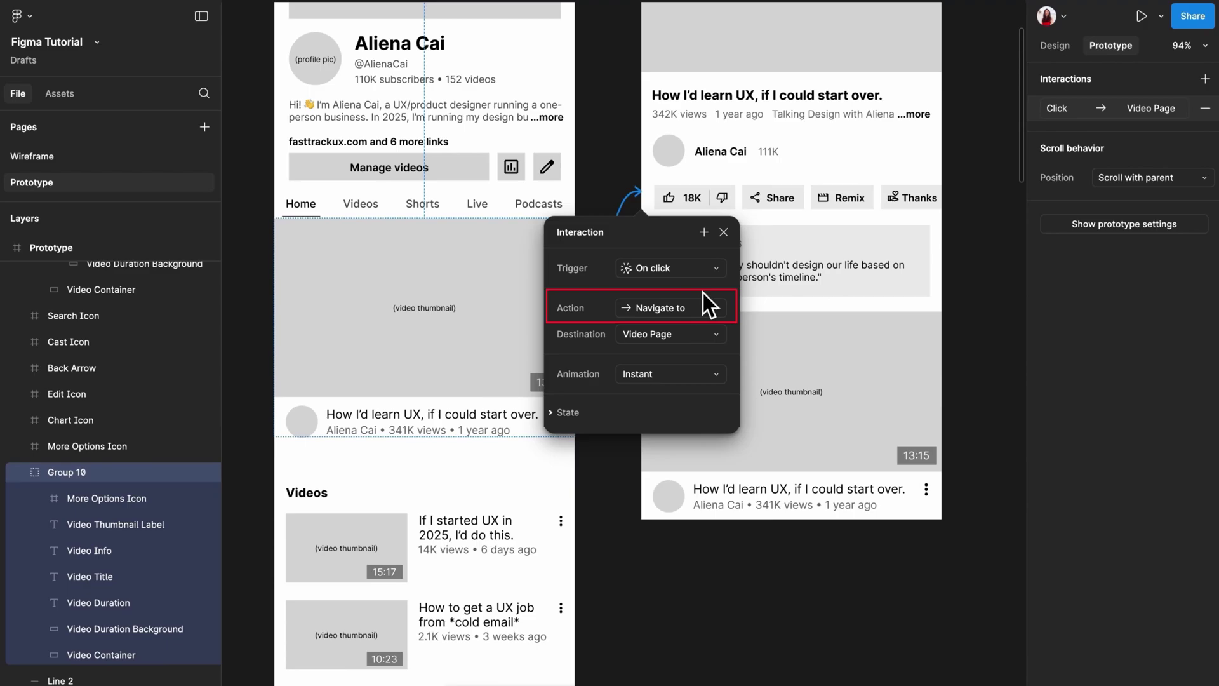
click(619, 470)
scroll(617, 470, down, 4)
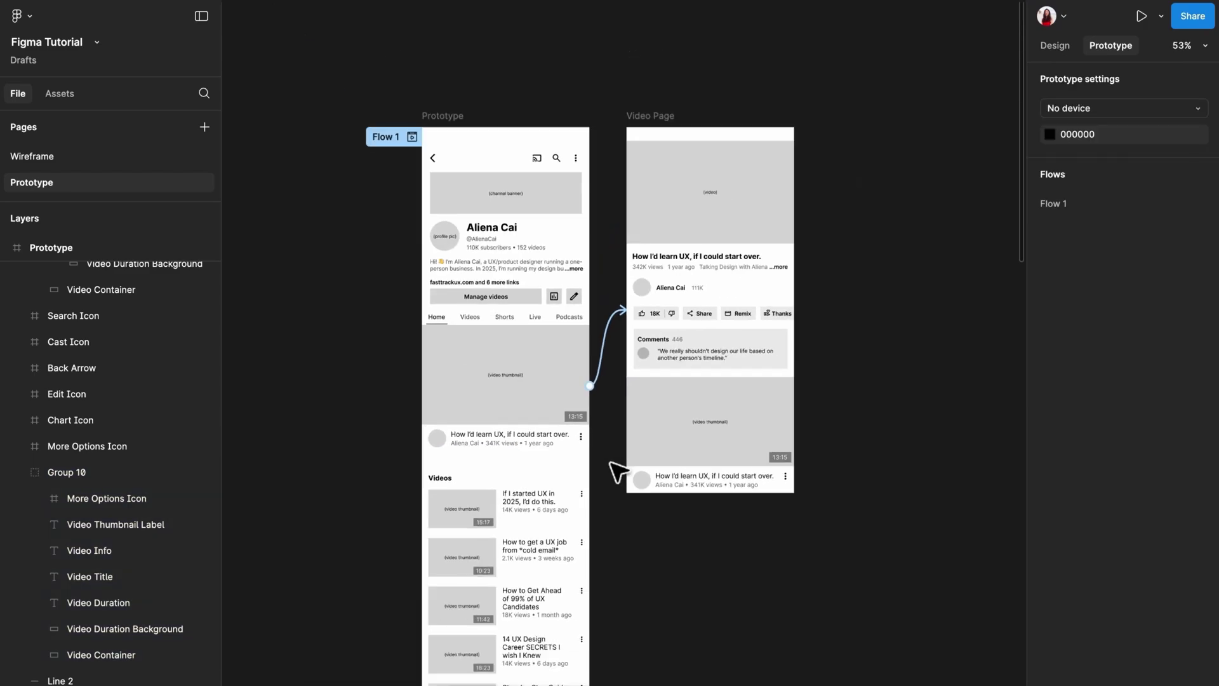
click(388, 136)
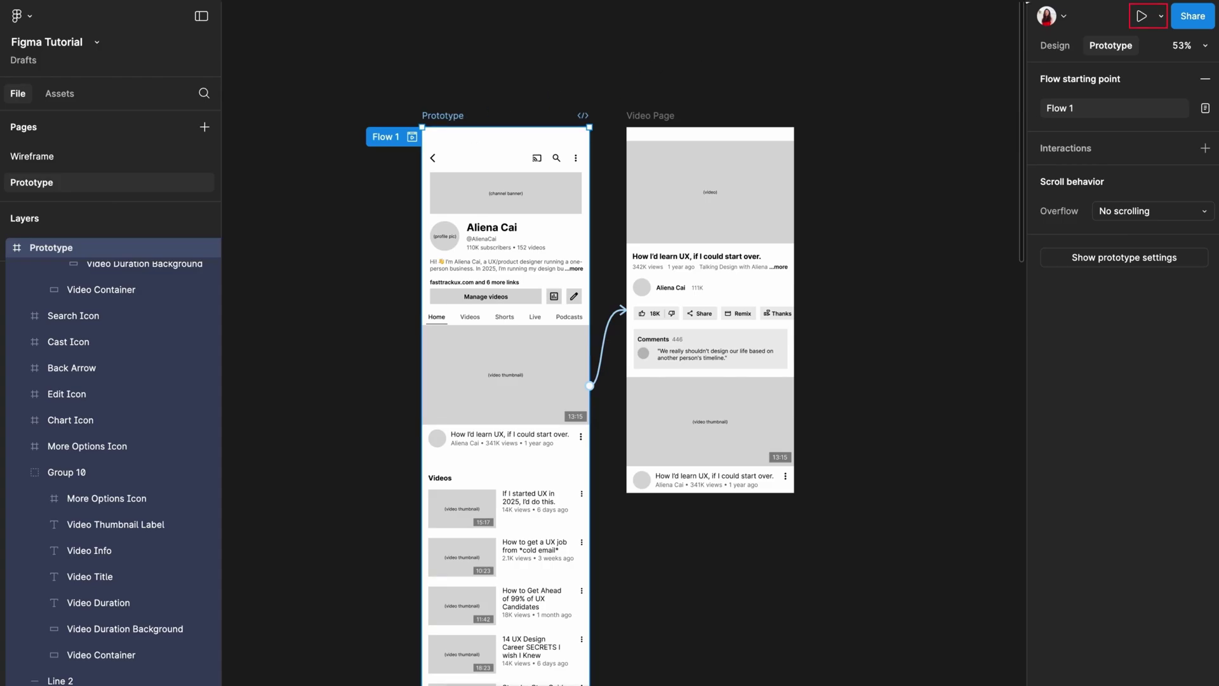
click(1141, 16)
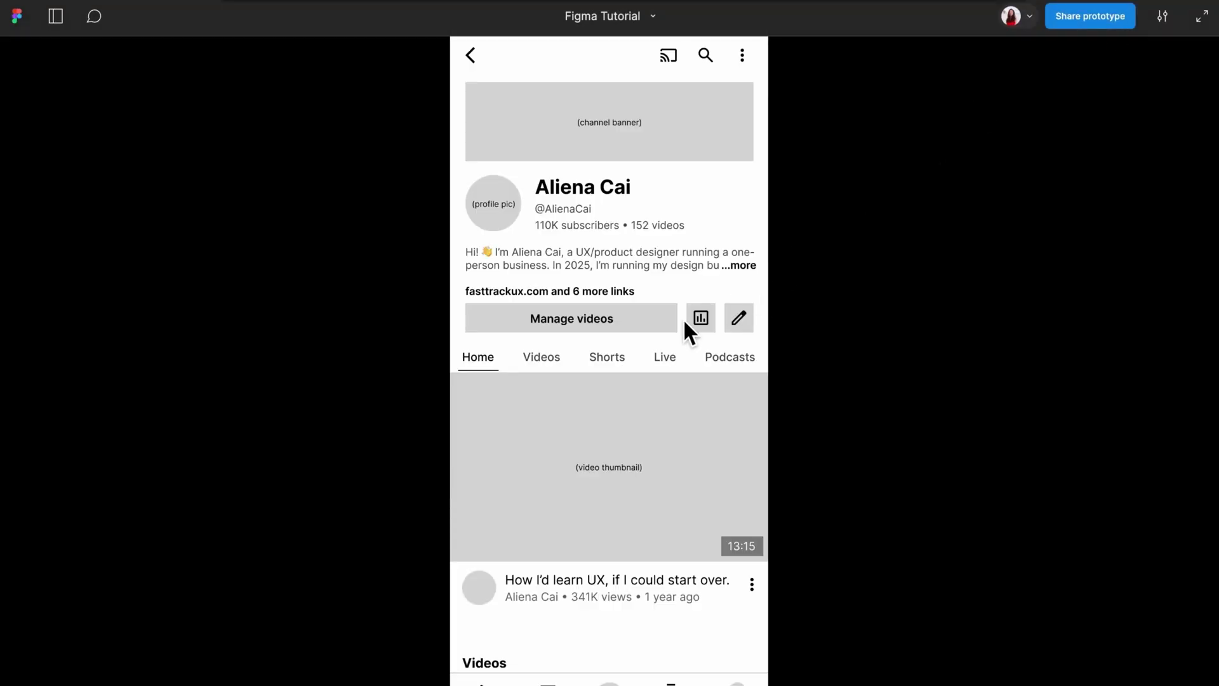
scroll(686, 324, down, 3)
click(659, 424)
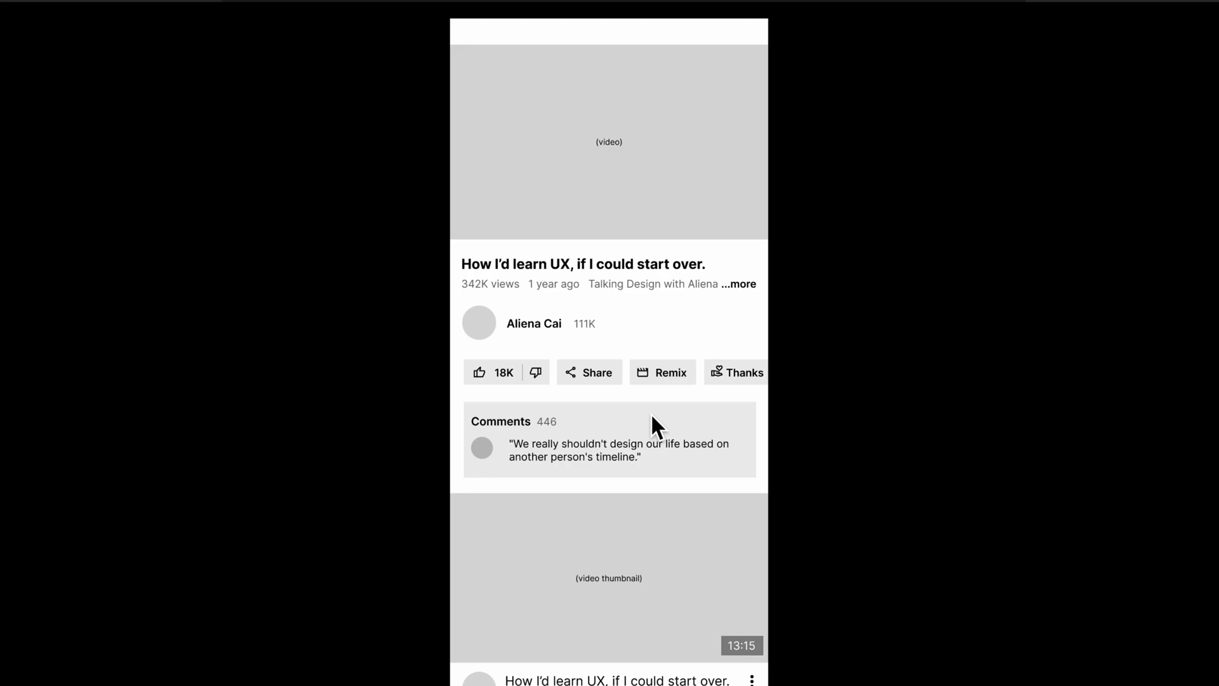
key(Escape)
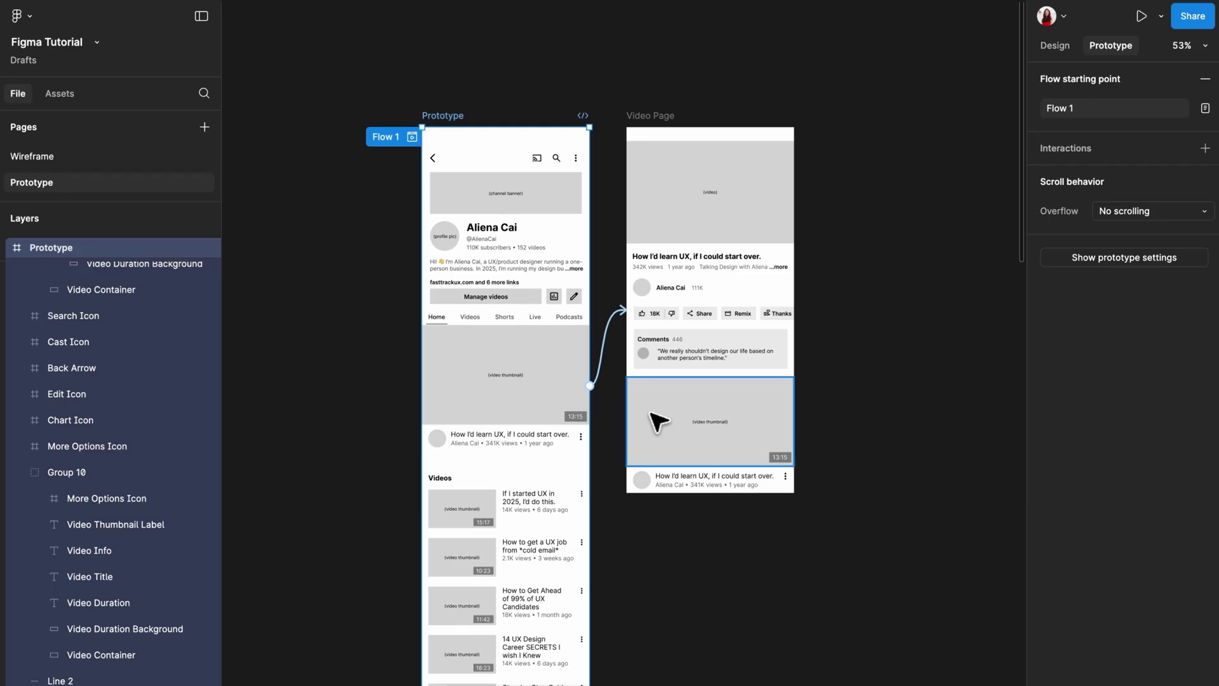
Replace the card's connection with a new On click interaction that navigates to Video Page.
click(610, 353)
key(Delete)
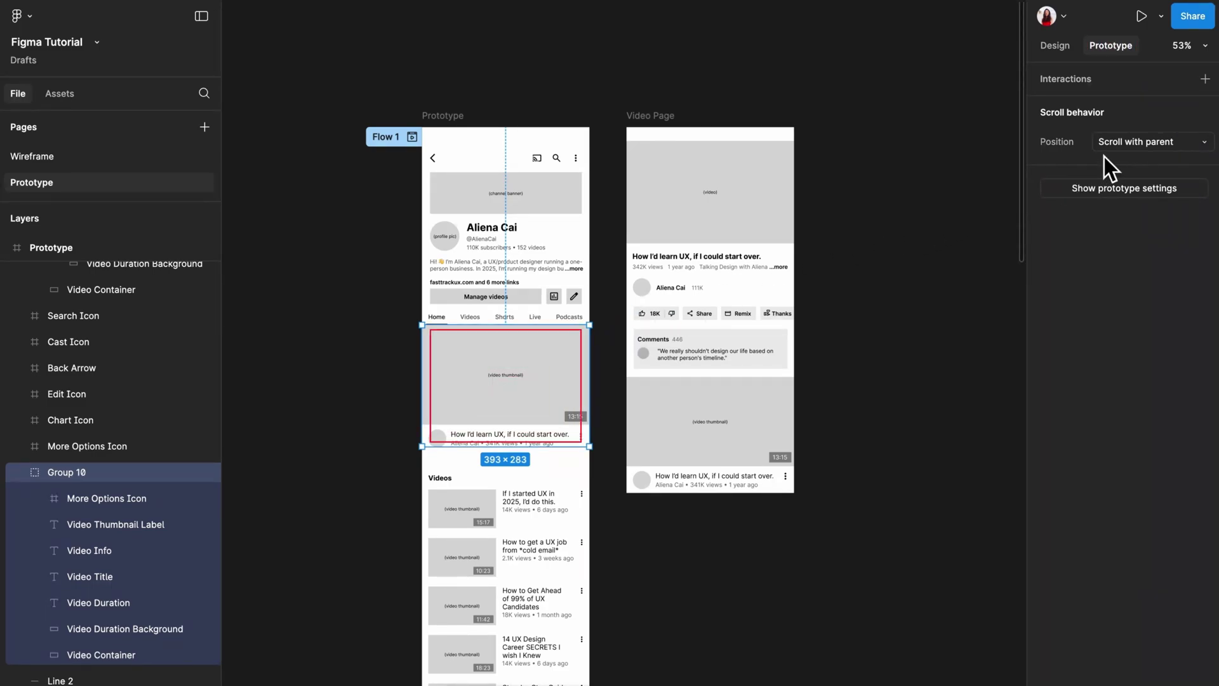
click(1205, 80)
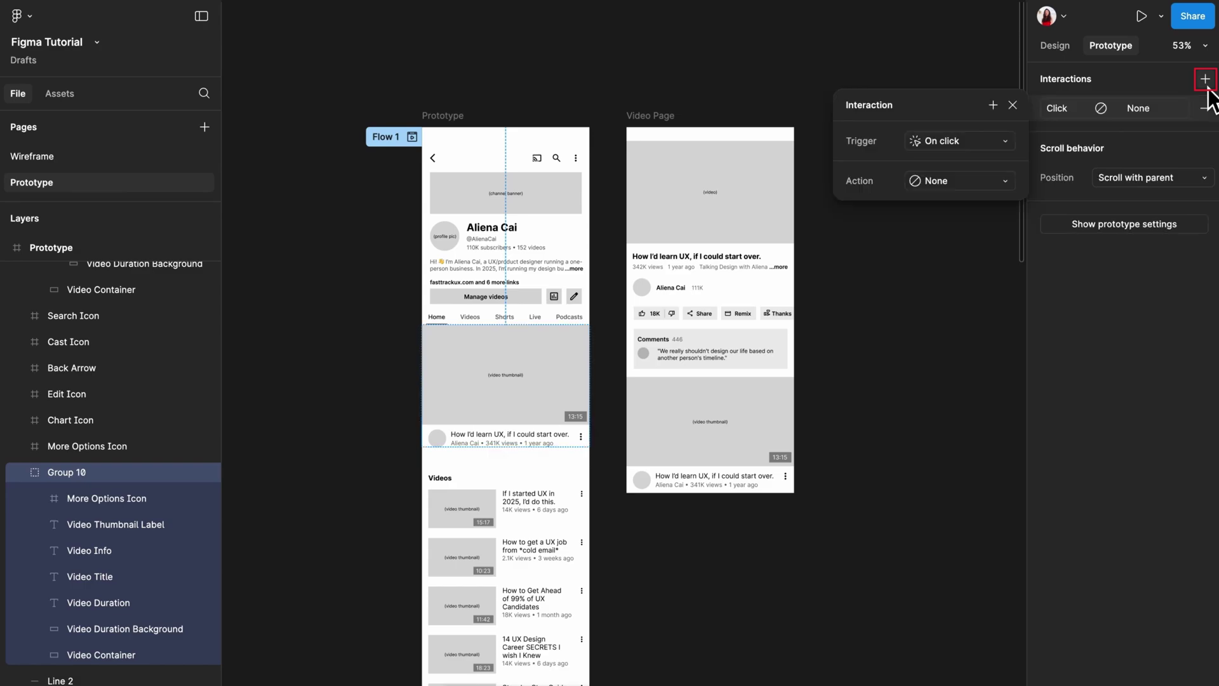
click(993, 184)
click(995, 211)
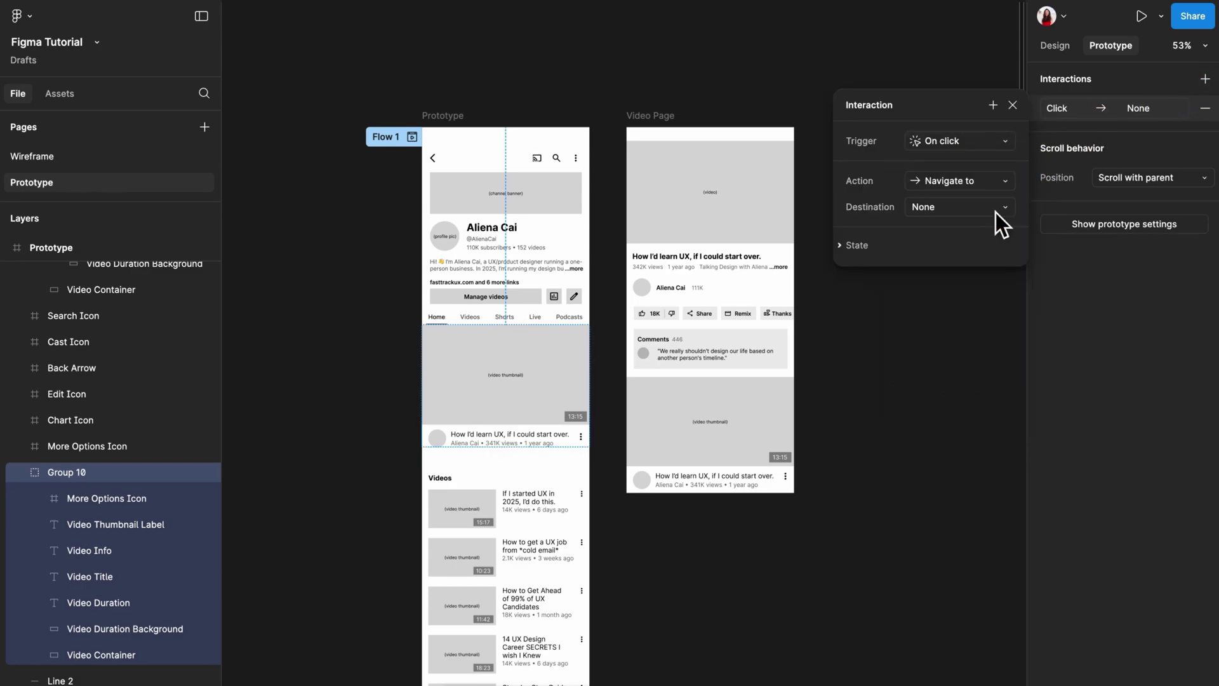
click(995, 212)
click(995, 225)
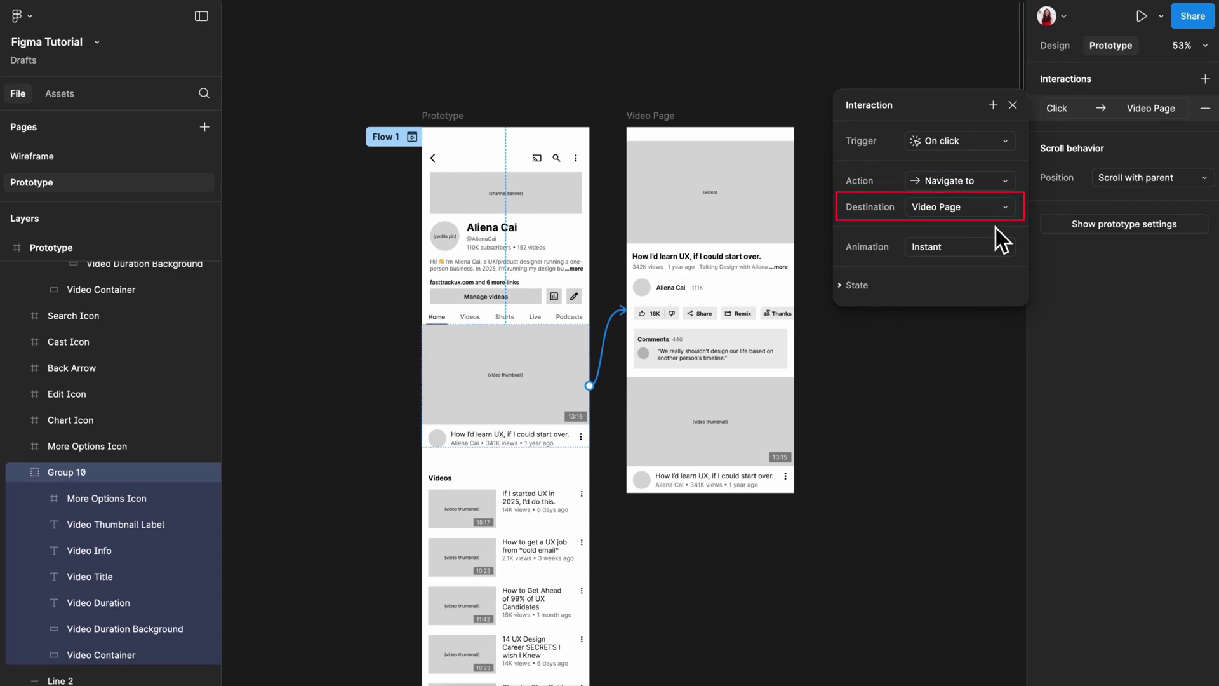
click(974, 386)
Preview the Prototype frame, open Video Page from the thumbnail, then restart with R.
click(445, 116)
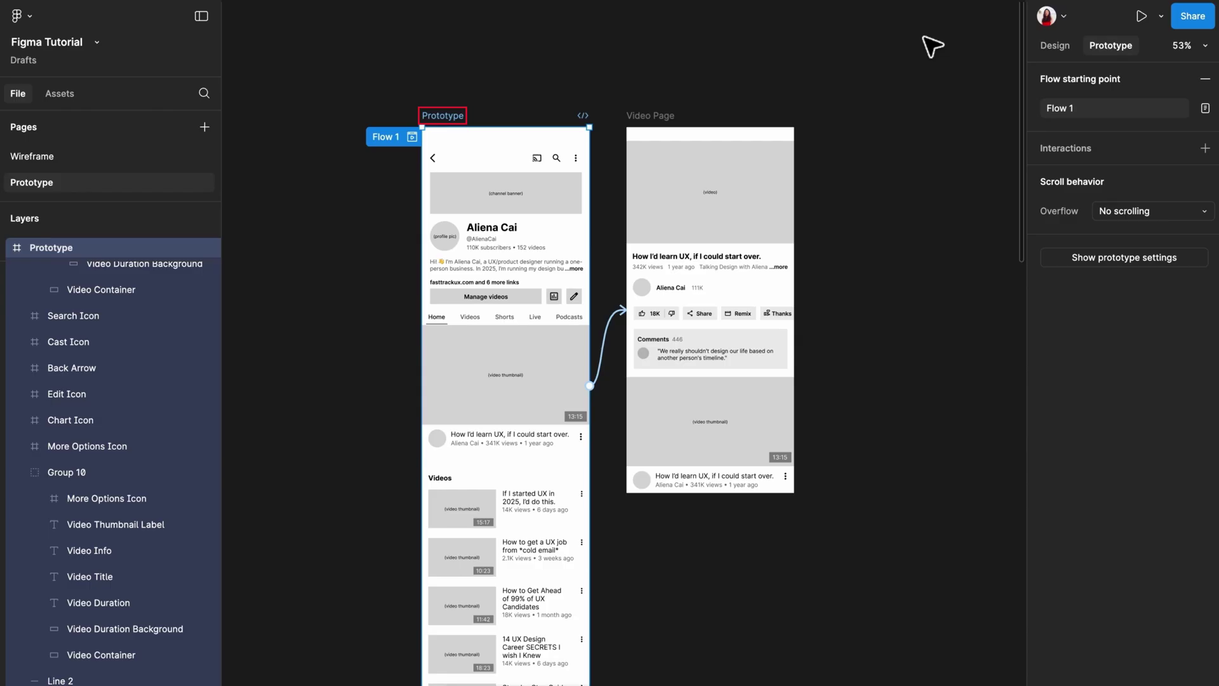
click(1140, 17)
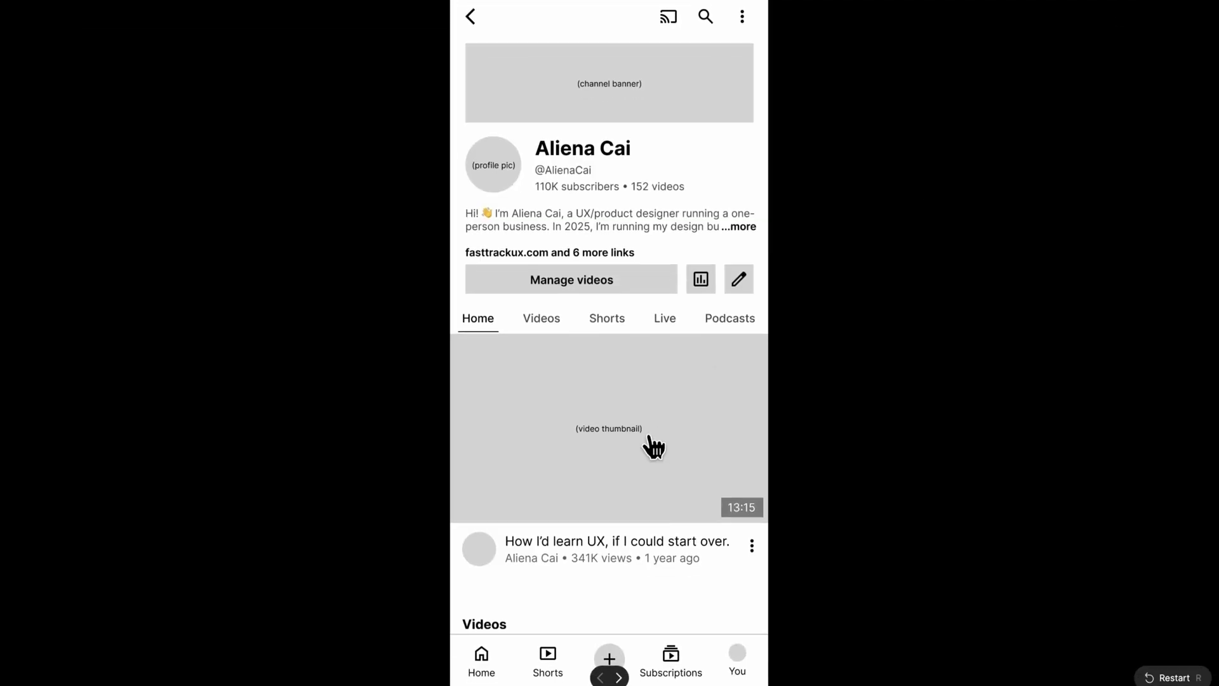
click(649, 437)
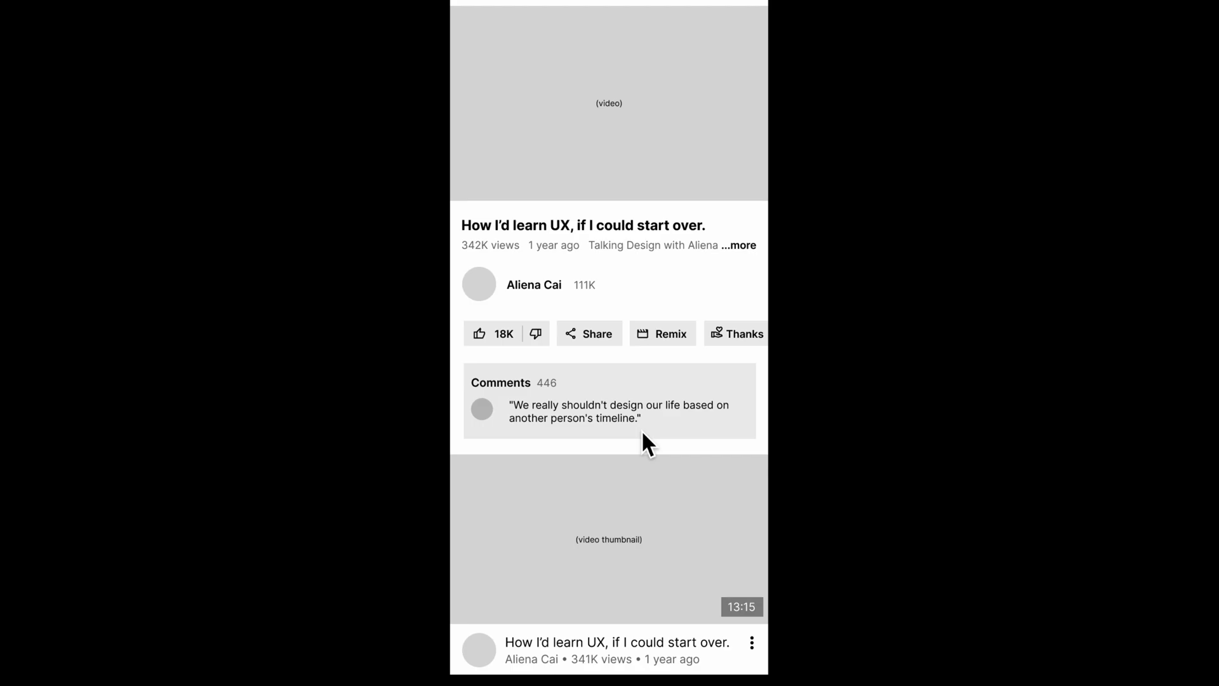
key(r)
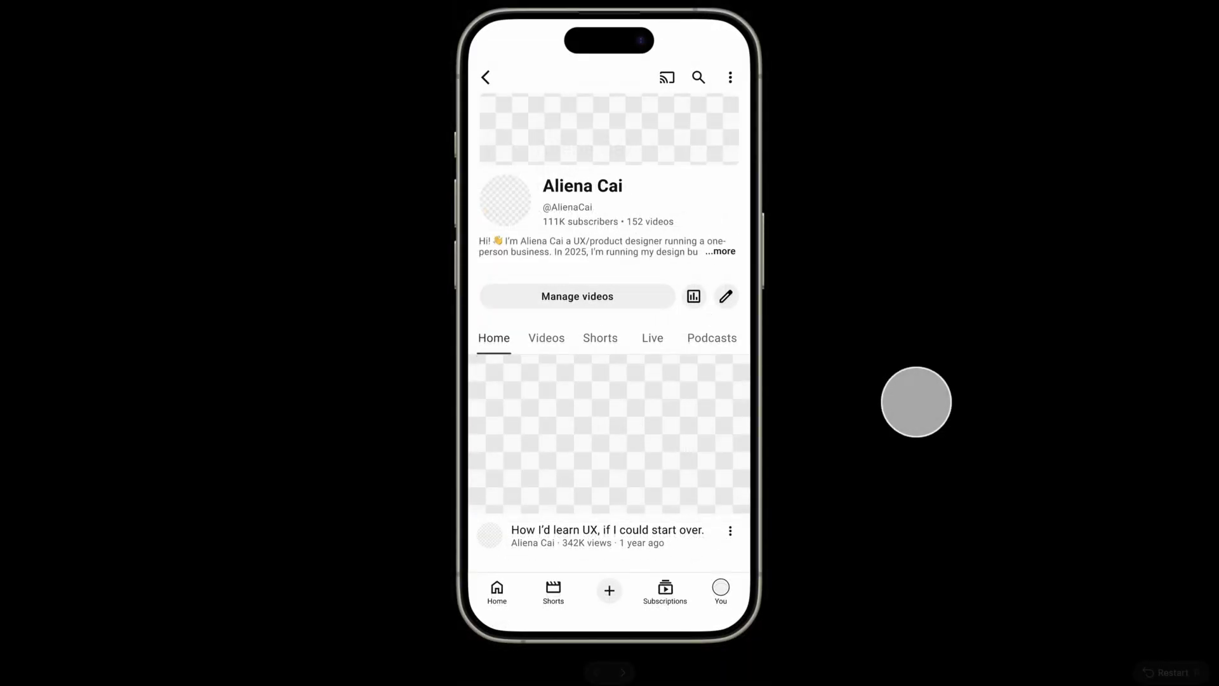
In the preview, open the video watch page from its thumbnail and bring up the options sheet.
click(652, 442)
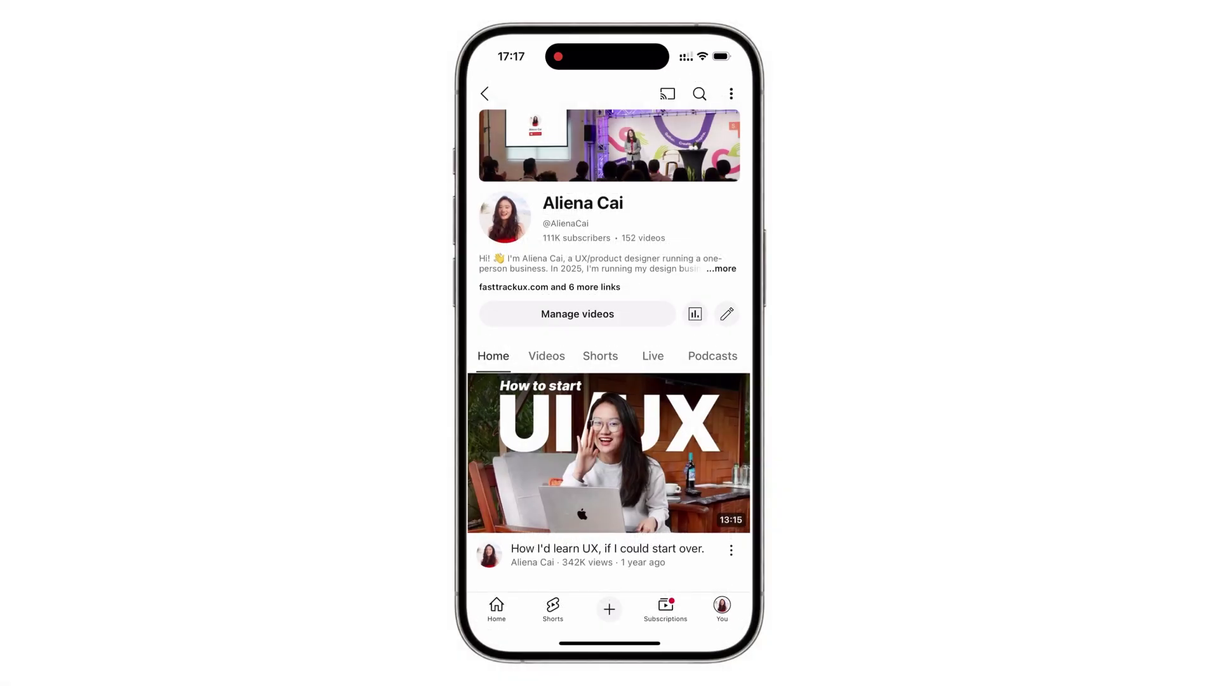
click(731, 549)
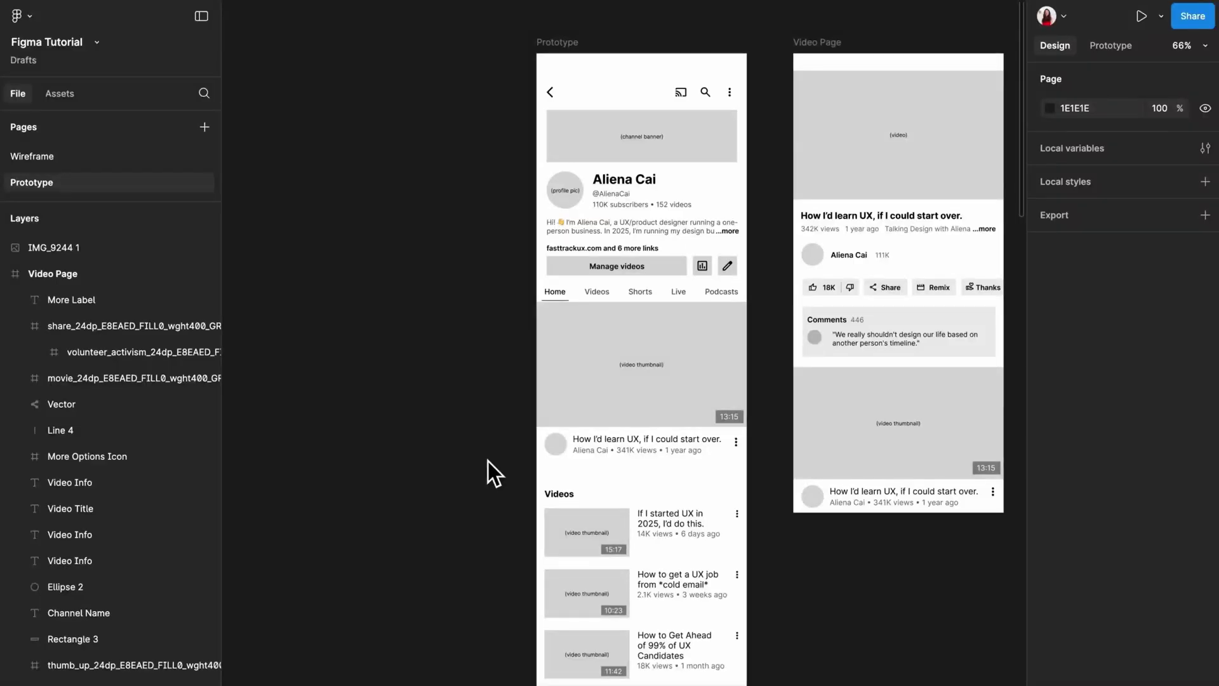
Paste the prepared 376×254 Modal frame with the five video options onto the canvas.
key(ctrl+v)
scroll(488, 461, up, 3)
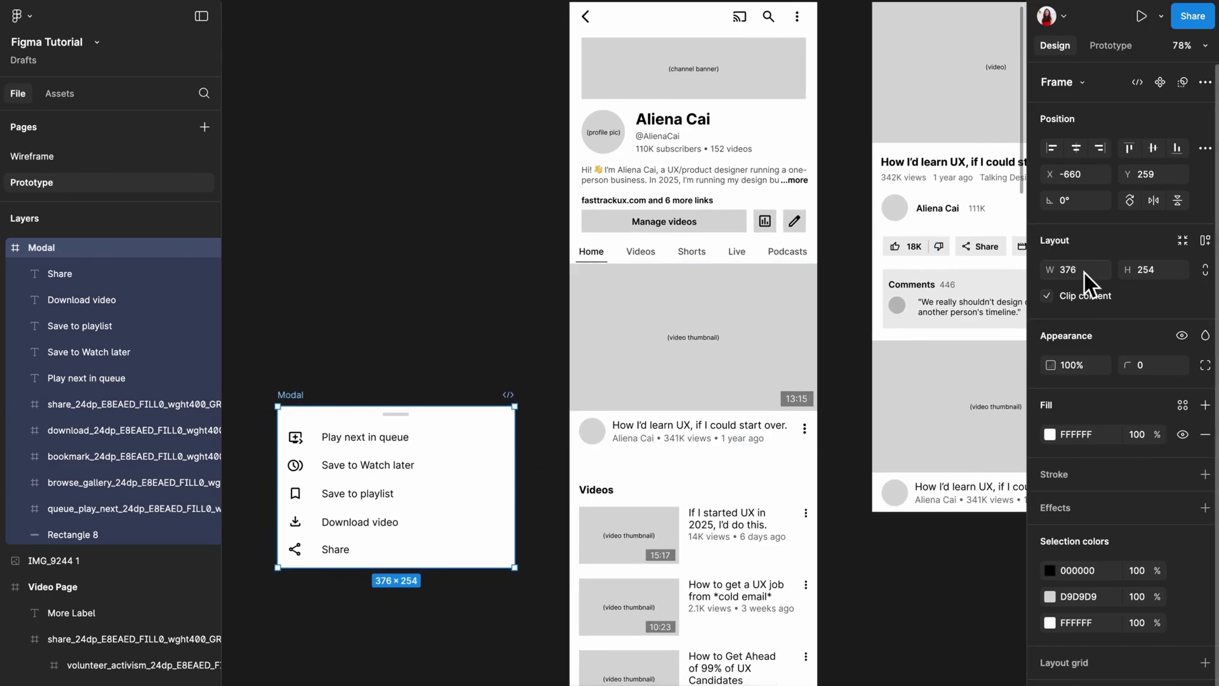
In prototype mode, connect the three-dot More Options Icon to the Modal frame.
key(Escape)
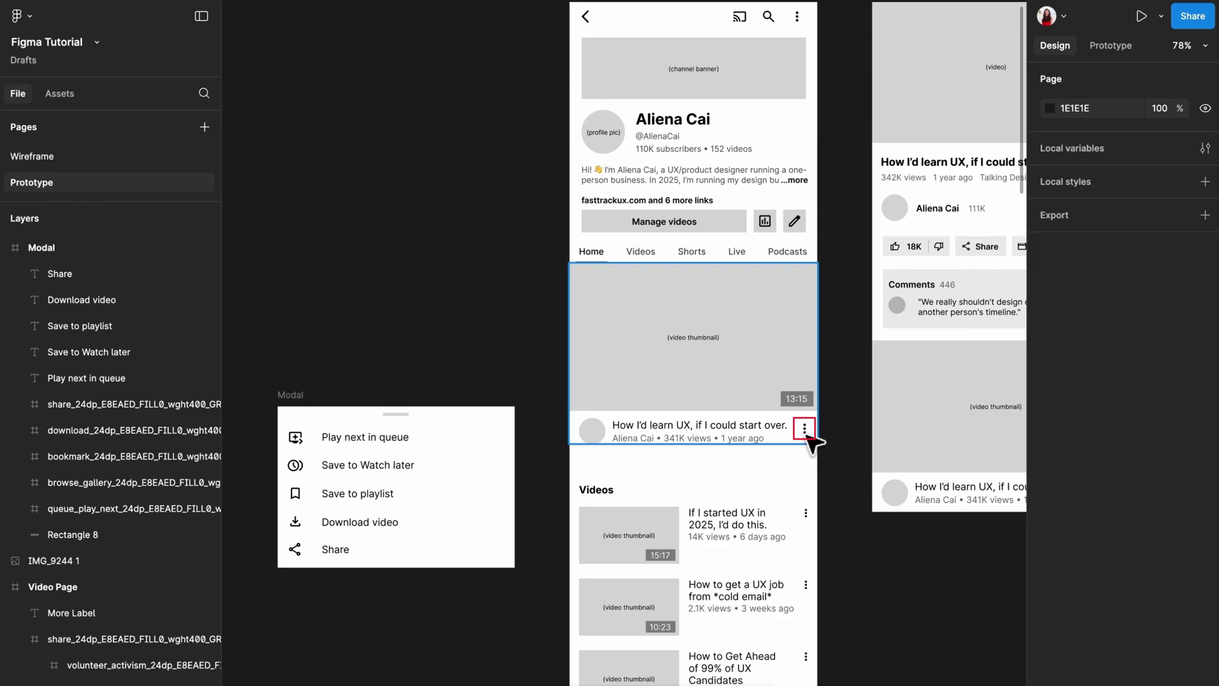
click(806, 435)
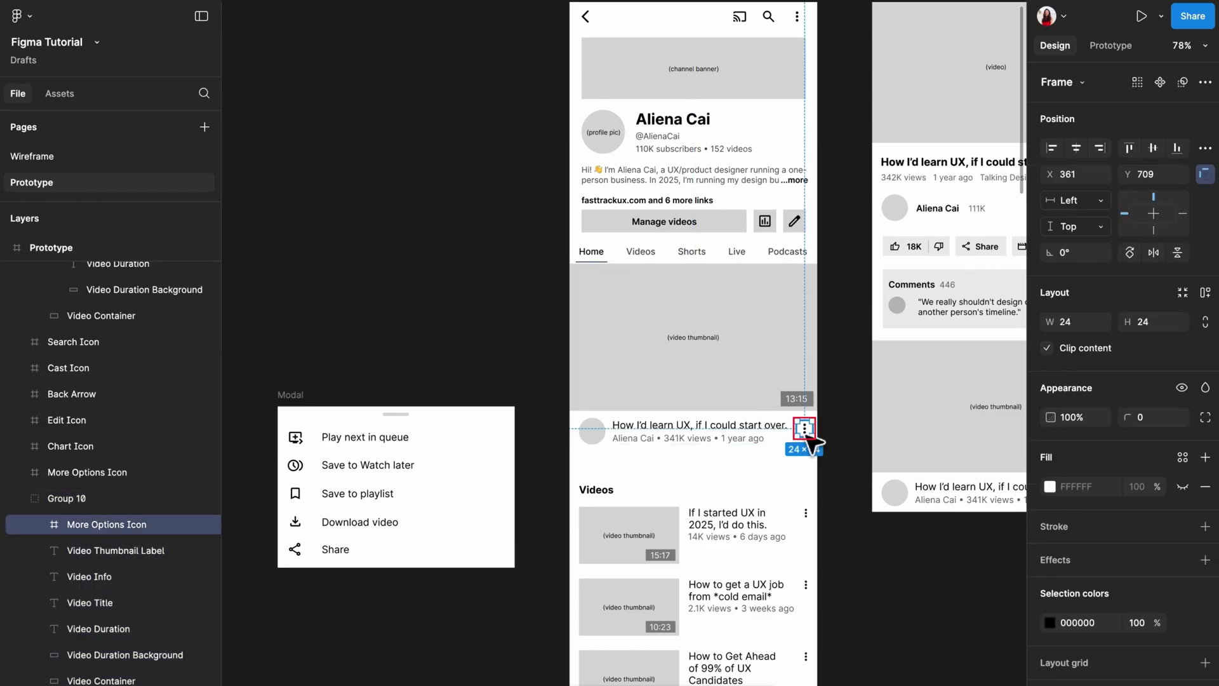
click(1116, 46)
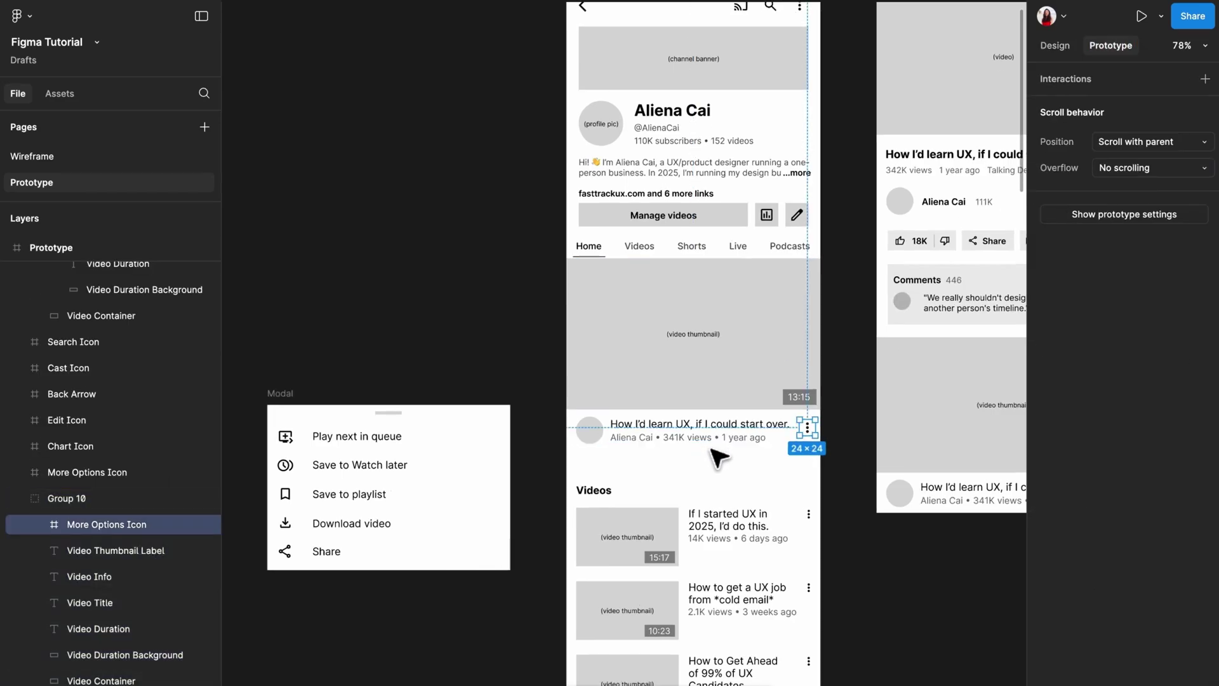
scroll(717, 455, up, 5)
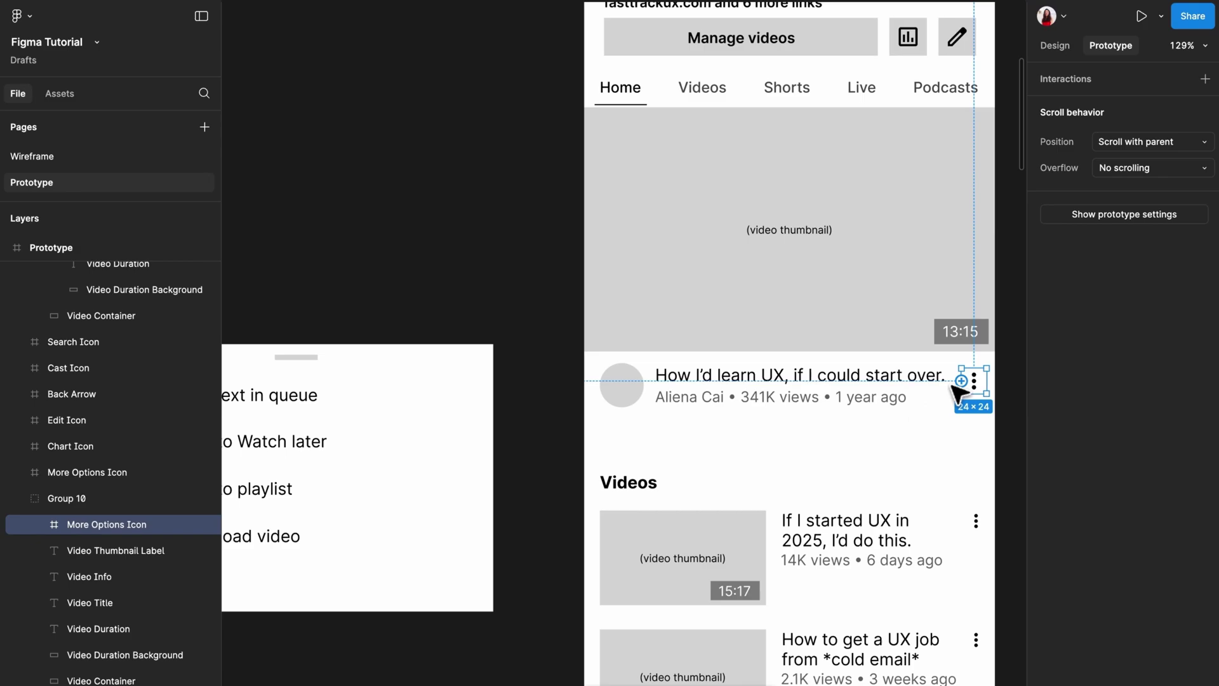
drag(961, 380, 484, 403)
scroll(484, 403, down, 5)
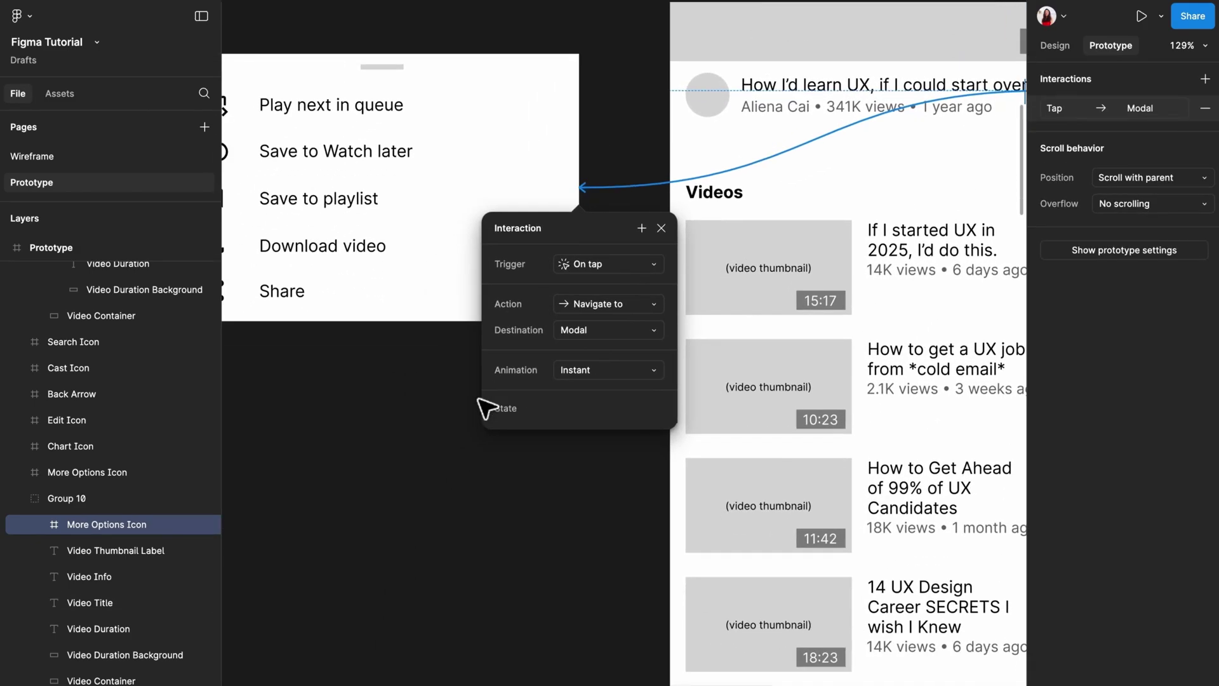
Make the tap Open overlay at Bottom center, closing on outside click, with 50% background dimming.
click(637, 308)
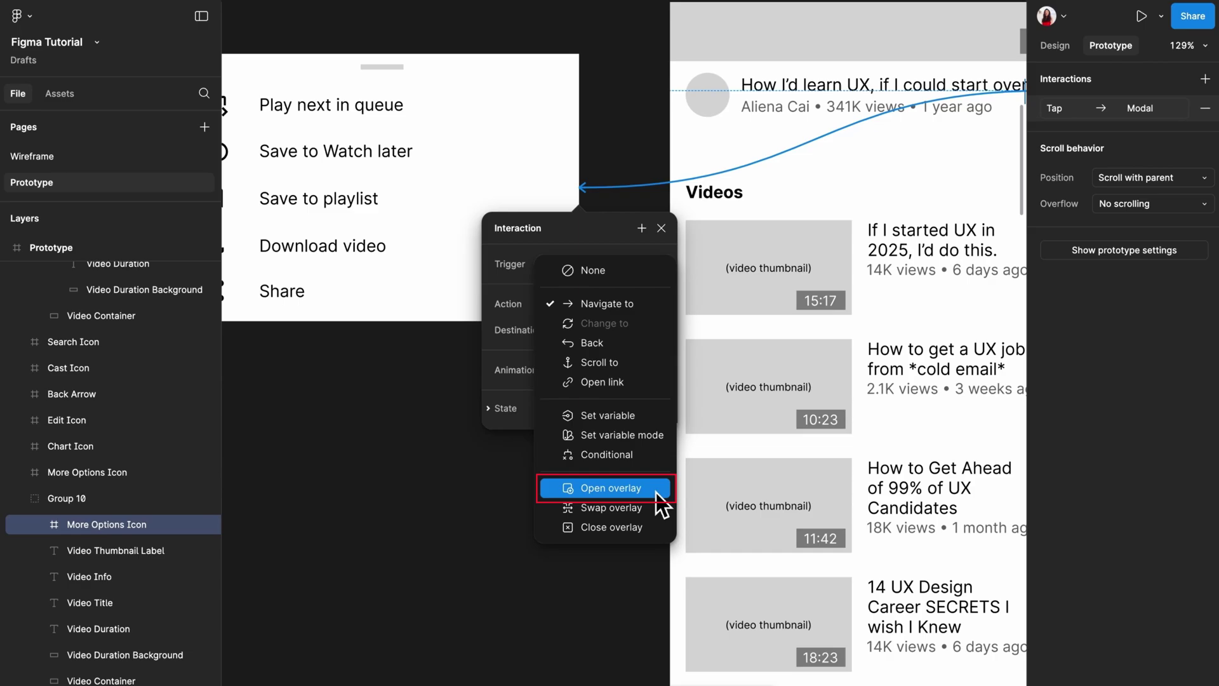
click(635, 488)
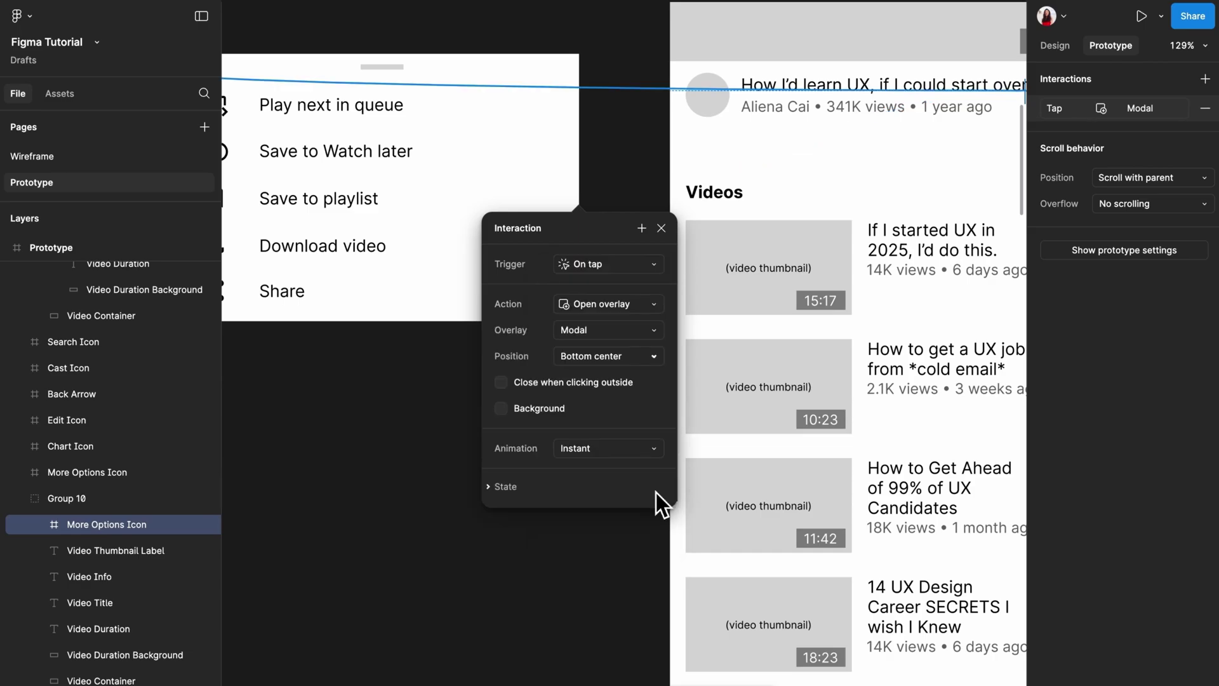
click(642, 358)
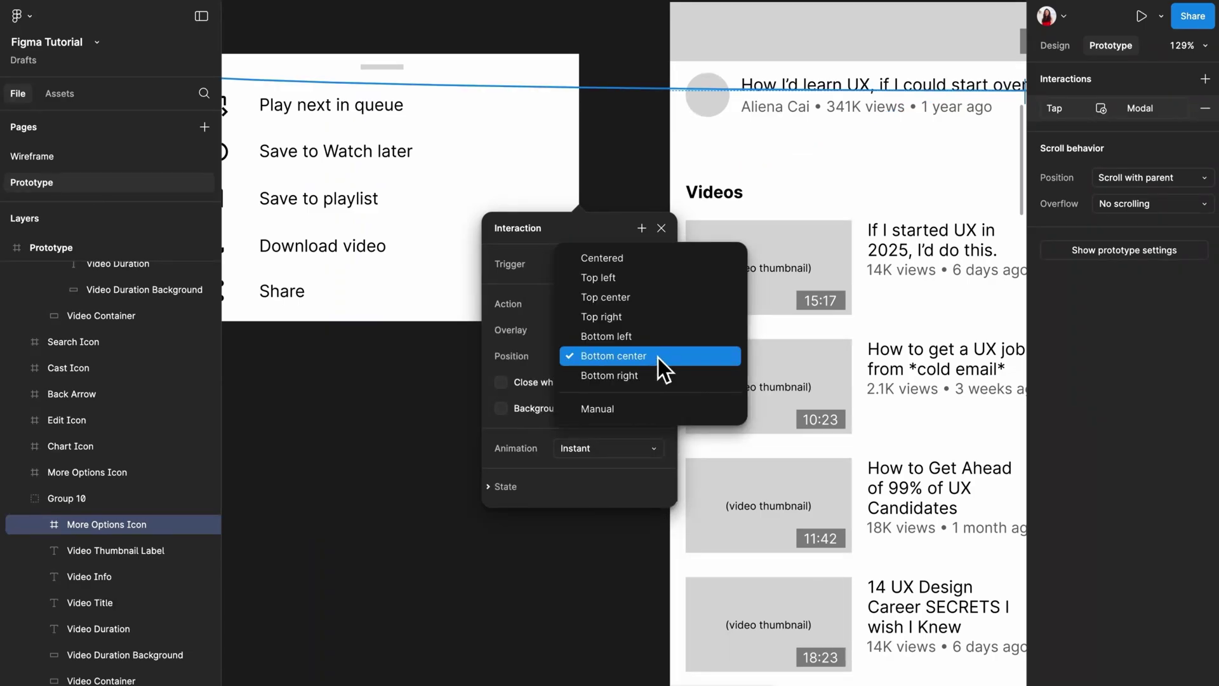
click(657, 357)
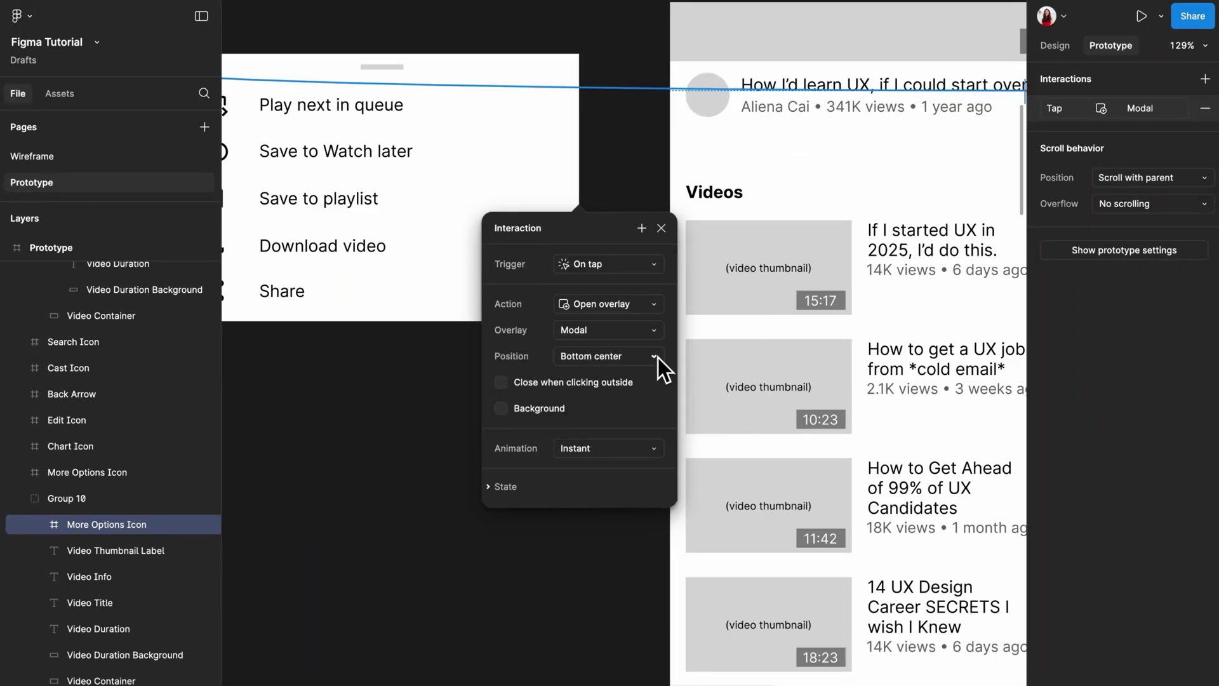
click(502, 409)
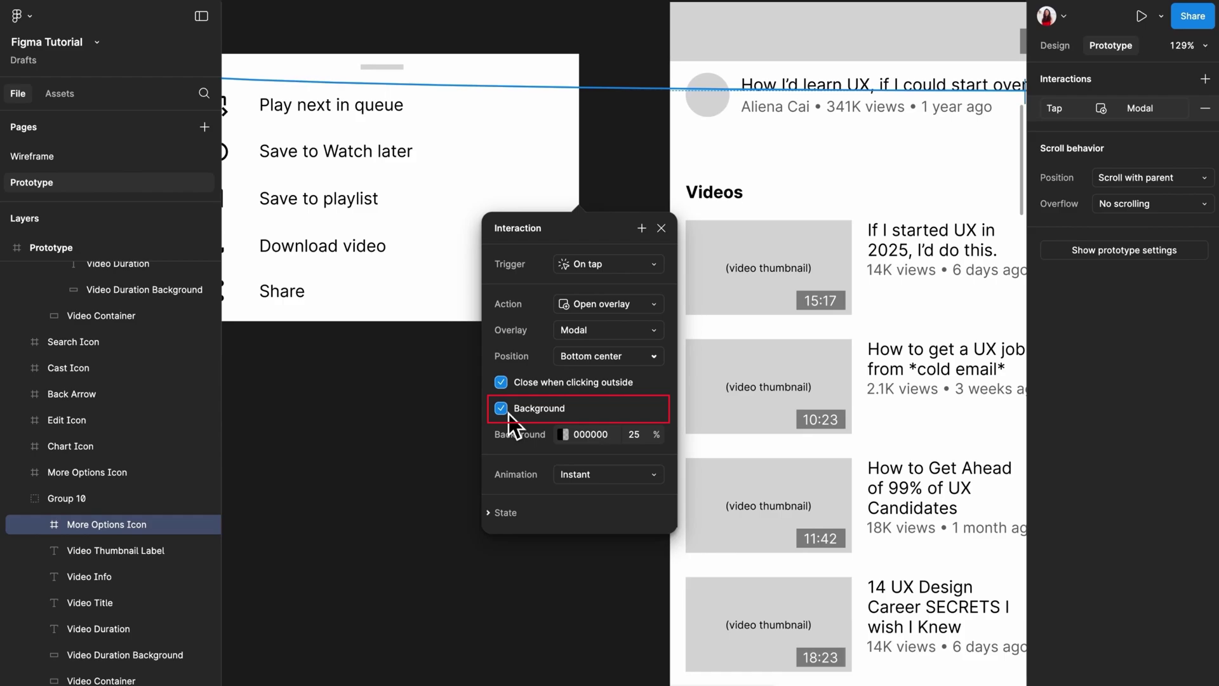
click(634, 436)
text(50)
key(Return)
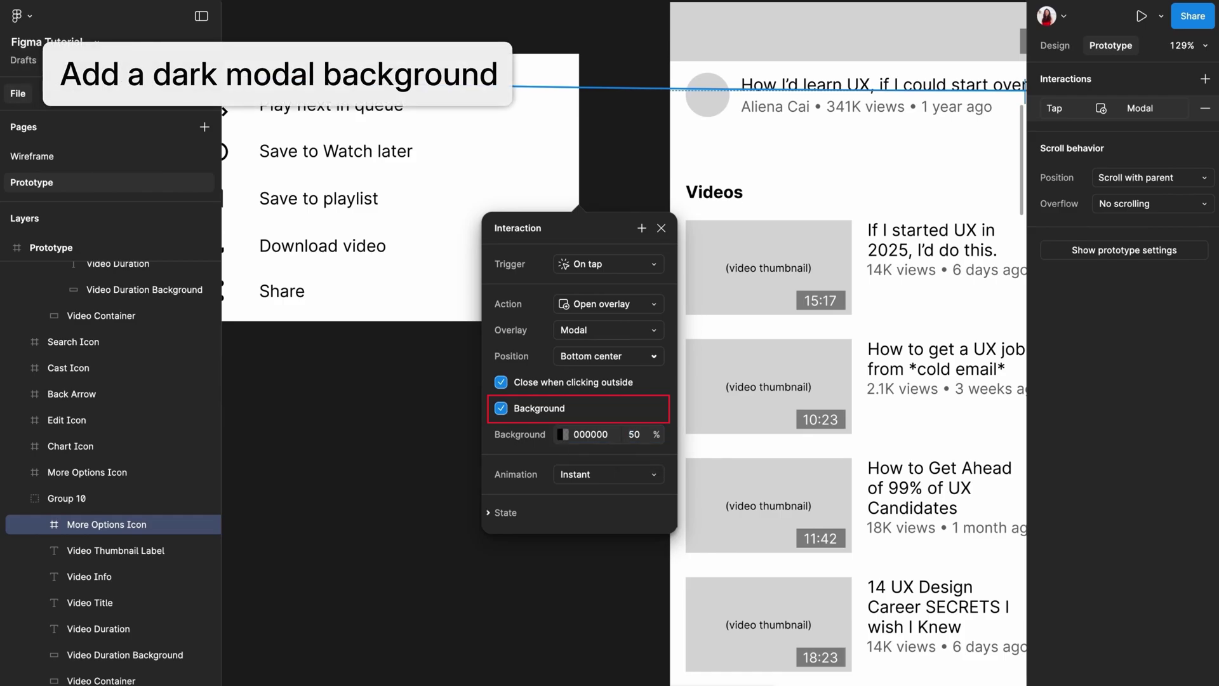
click(435, 493)
Present the Prototype frame, open the options sheet via the ⋮ icon, then tap outside to close it.
key(shift+1)
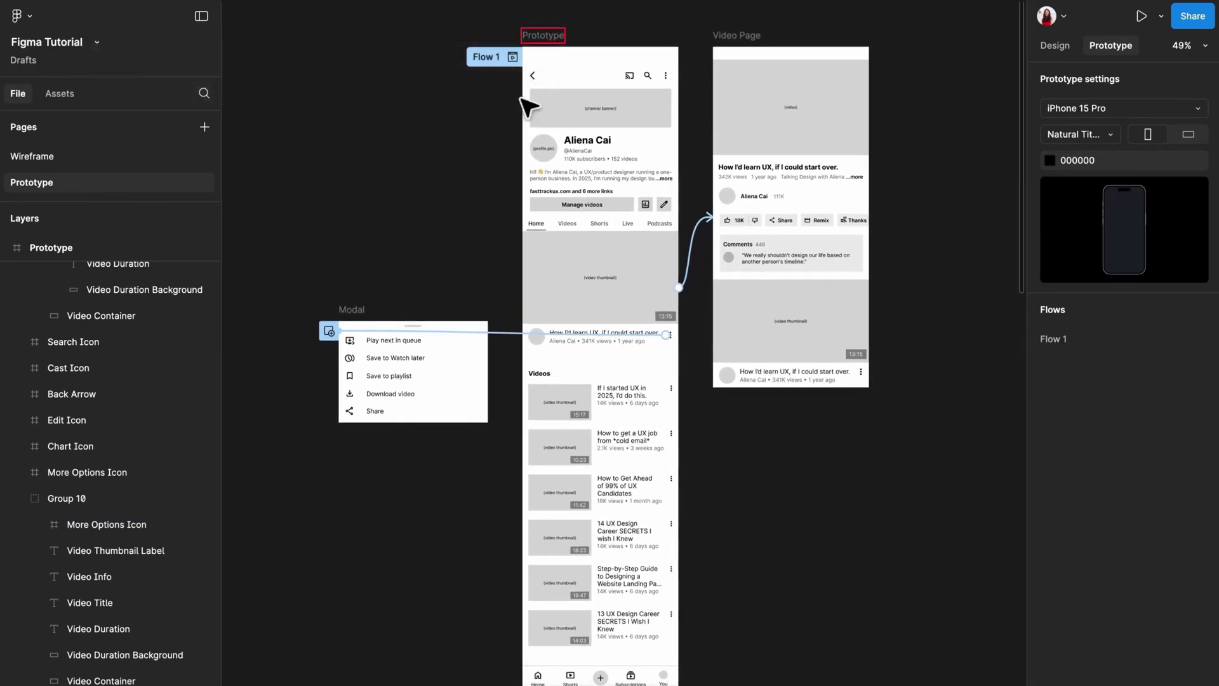
click(543, 35)
click(1141, 16)
click(732, 463)
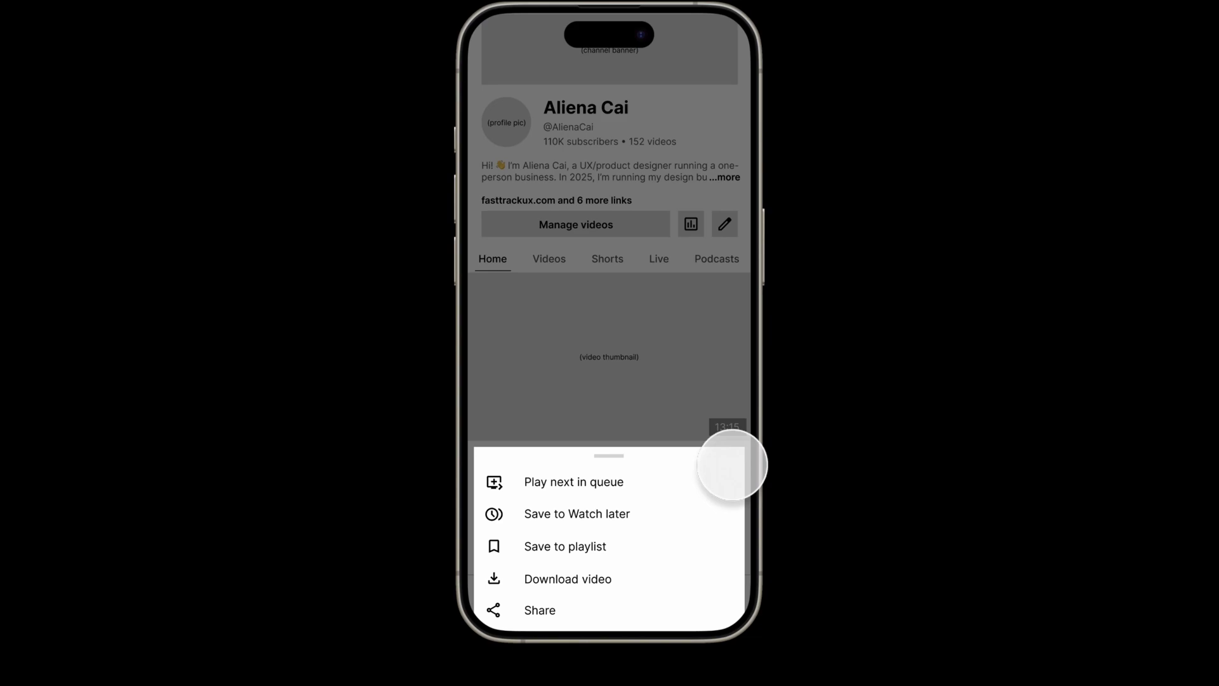
click(682, 381)
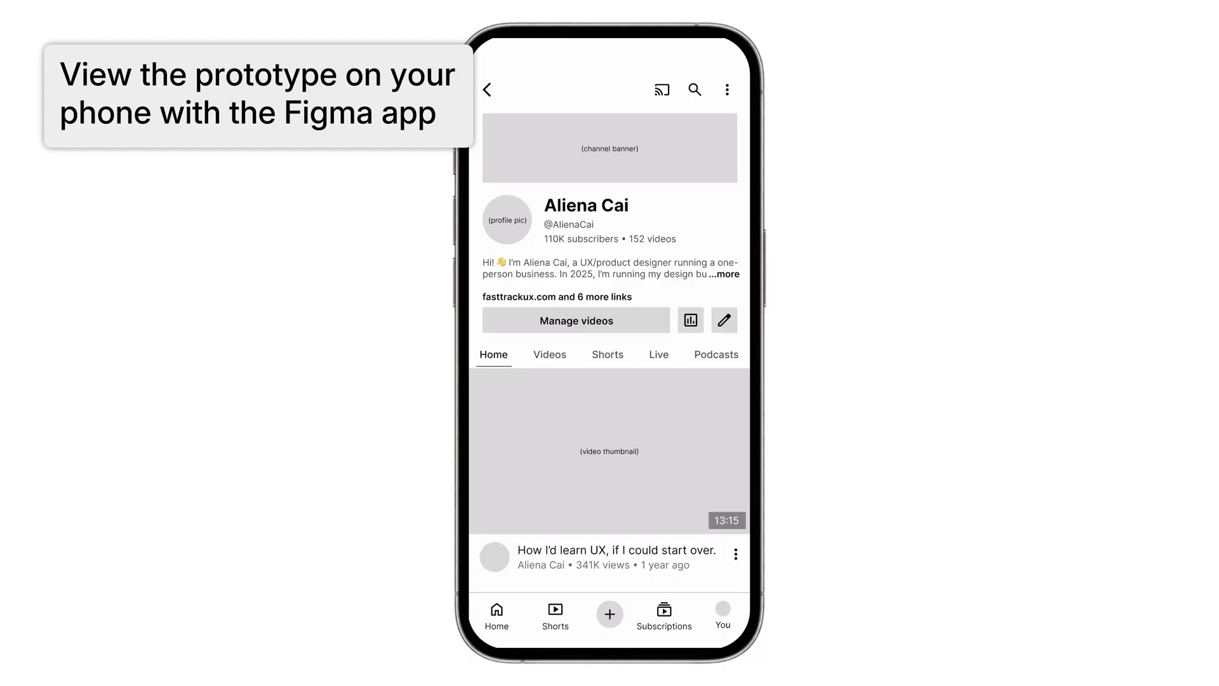
Scroll down the prototype's channel page.
scroll(610, 343, down, 3)
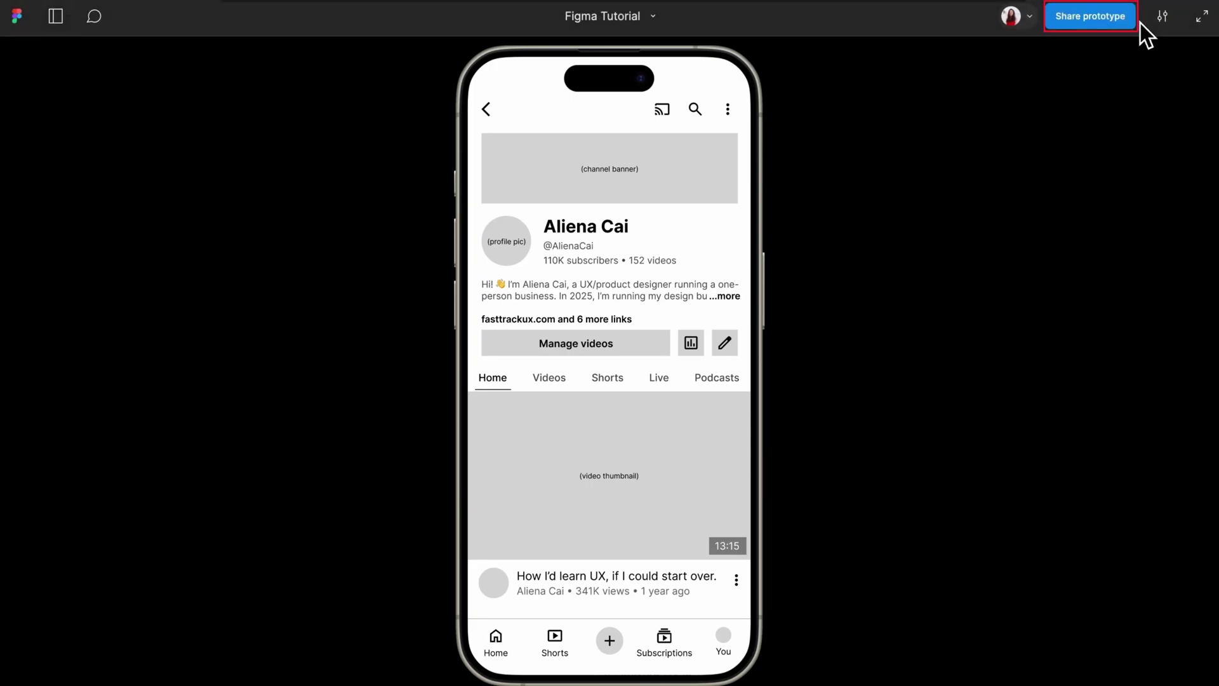
Copy the prototype's share link from Share prototype and close the dialog.
click(1099, 14)
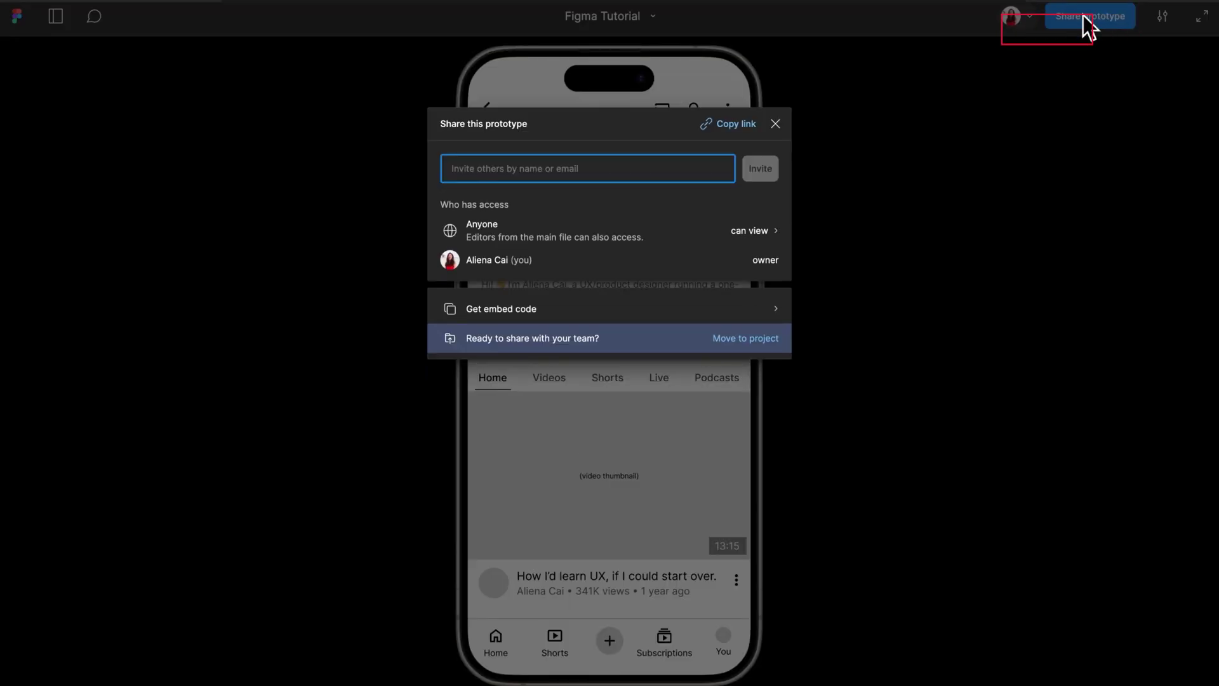
click(738, 124)
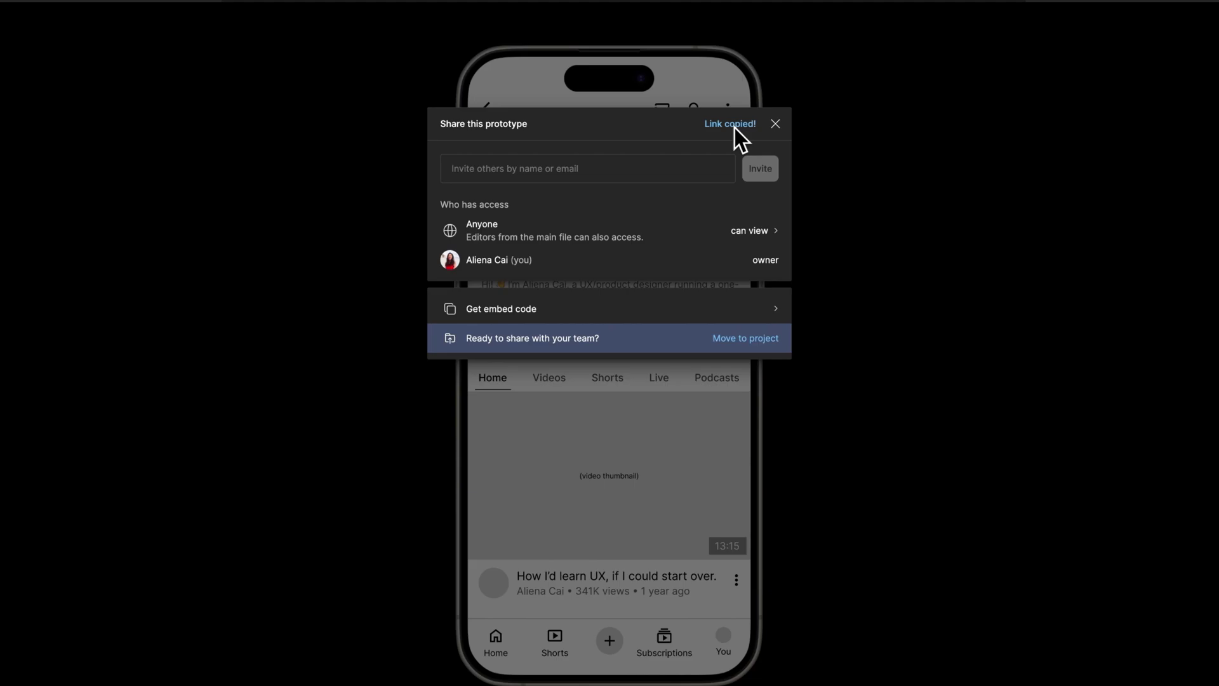
click(776, 124)
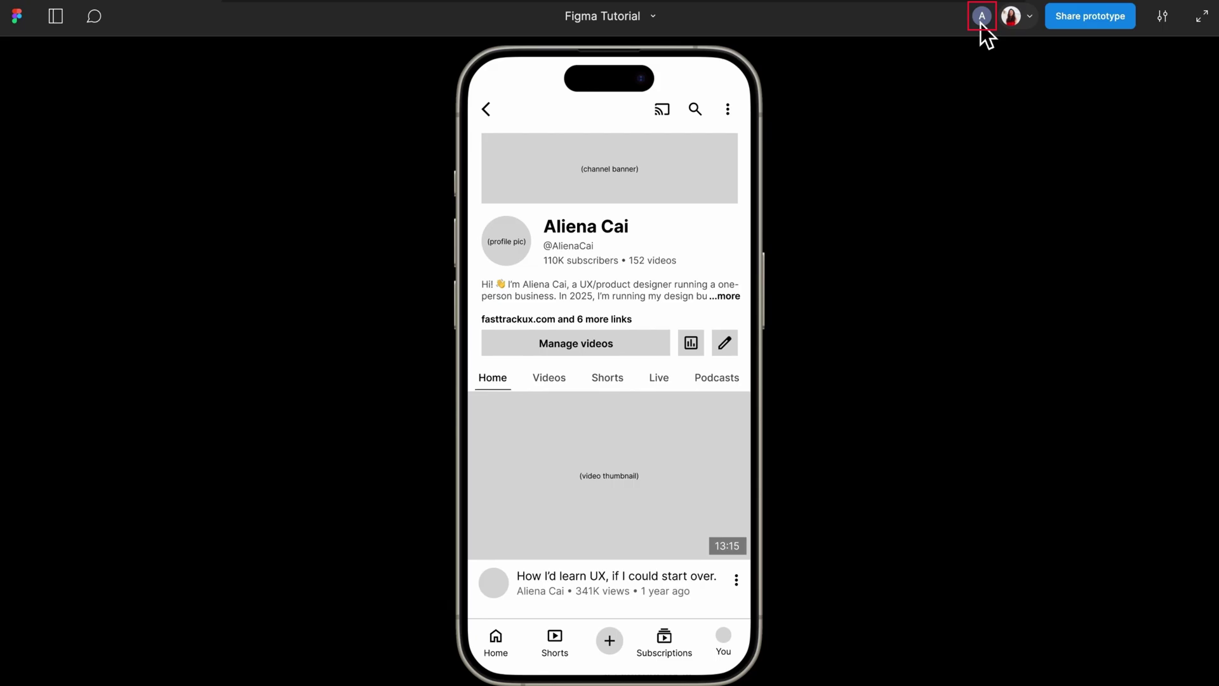
Follow the anonymous viewer until they reach the video watch page, then stop following.
click(981, 24)
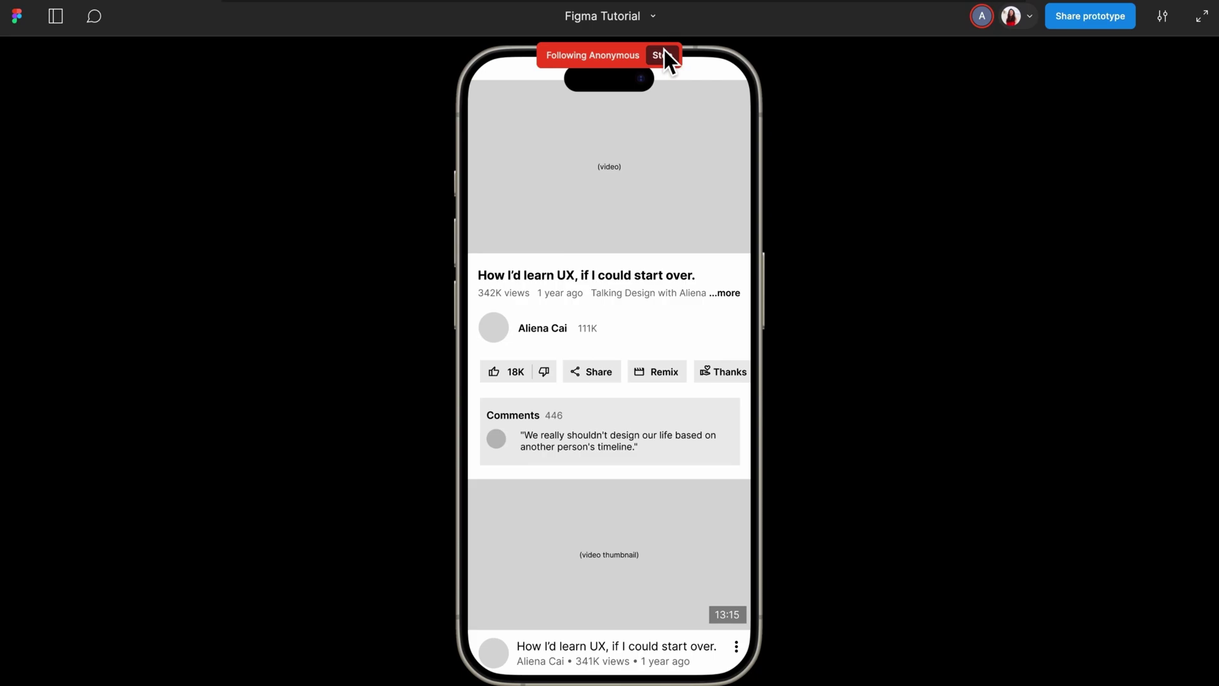
click(664, 52)
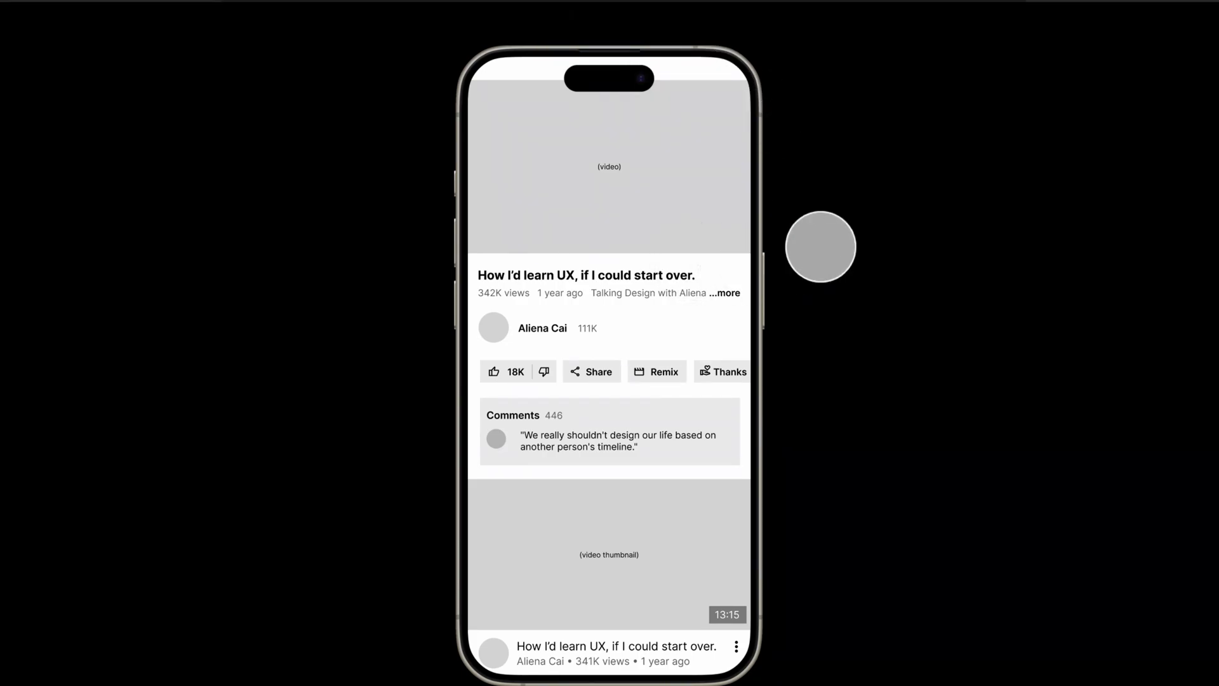
Restart the prototype at the channel home screen, then open and close the sharing options.
key(r)
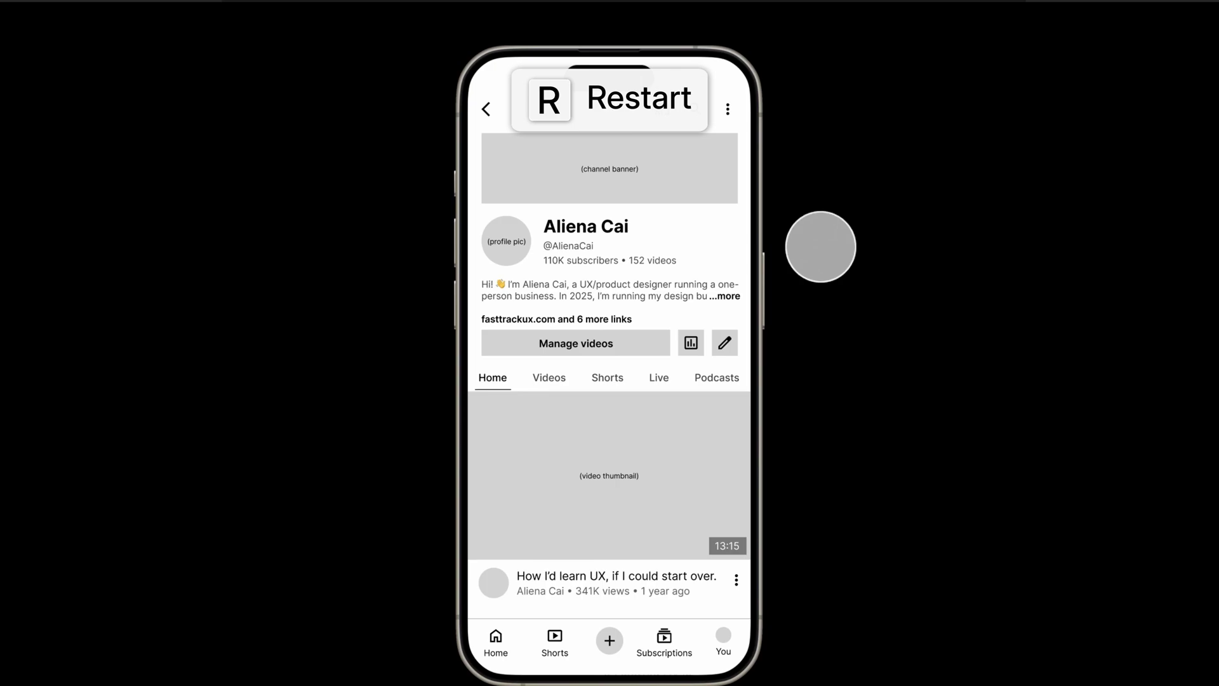
click(1086, 15)
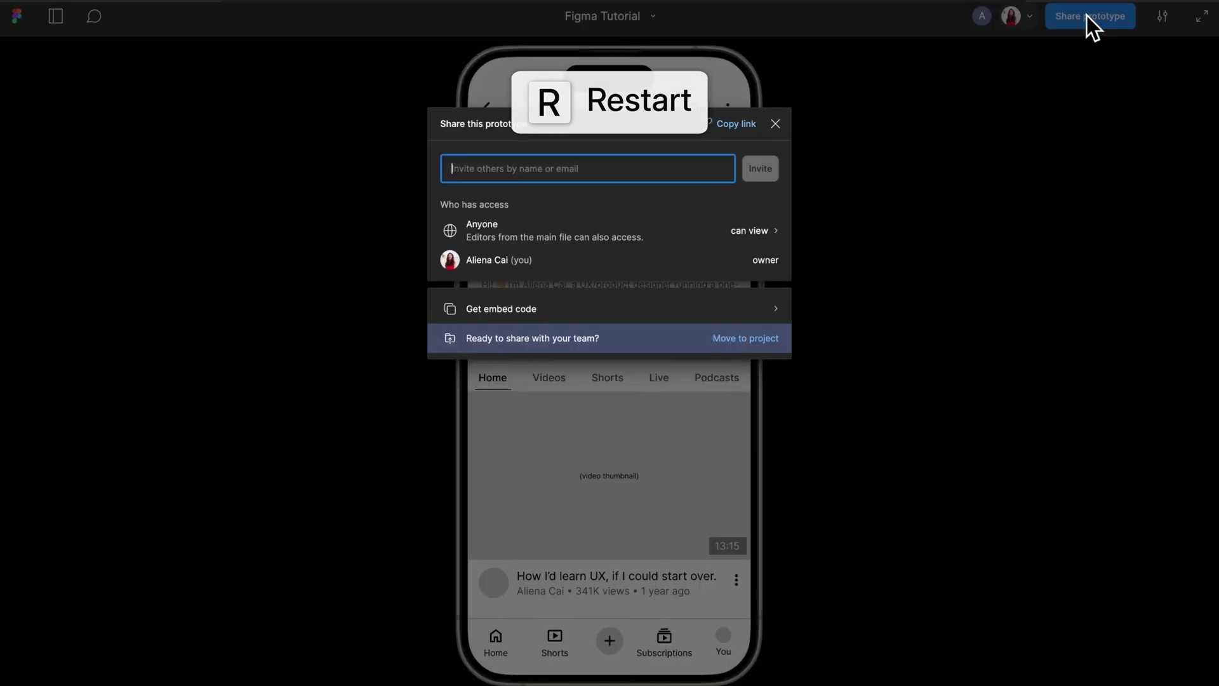
click(776, 124)
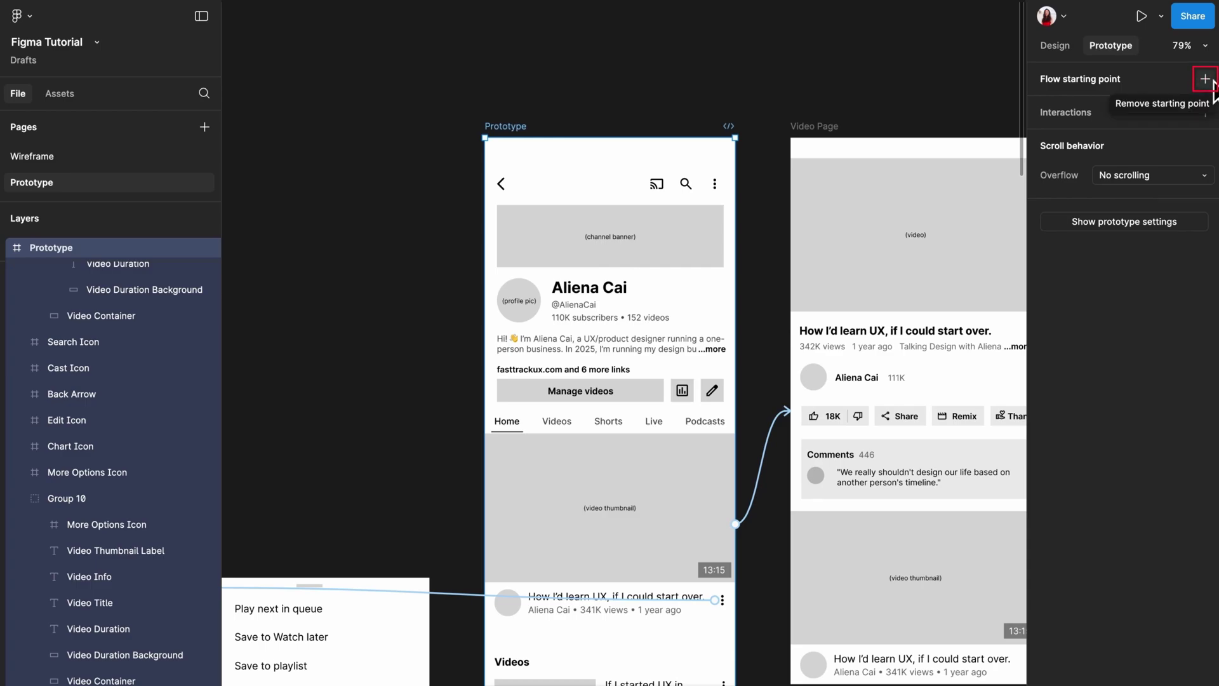
Add a flow starting point on the Prototype frame named 'Open Video'.
click(1210, 79)
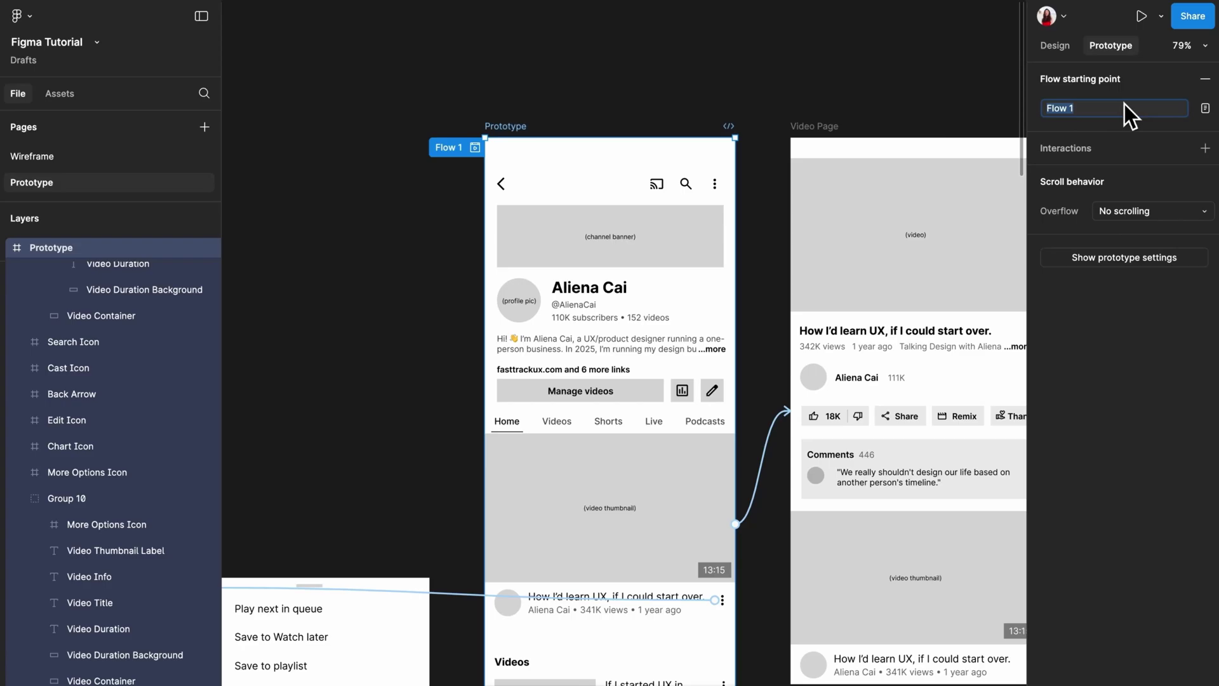
text(Open Video)
key(Return)
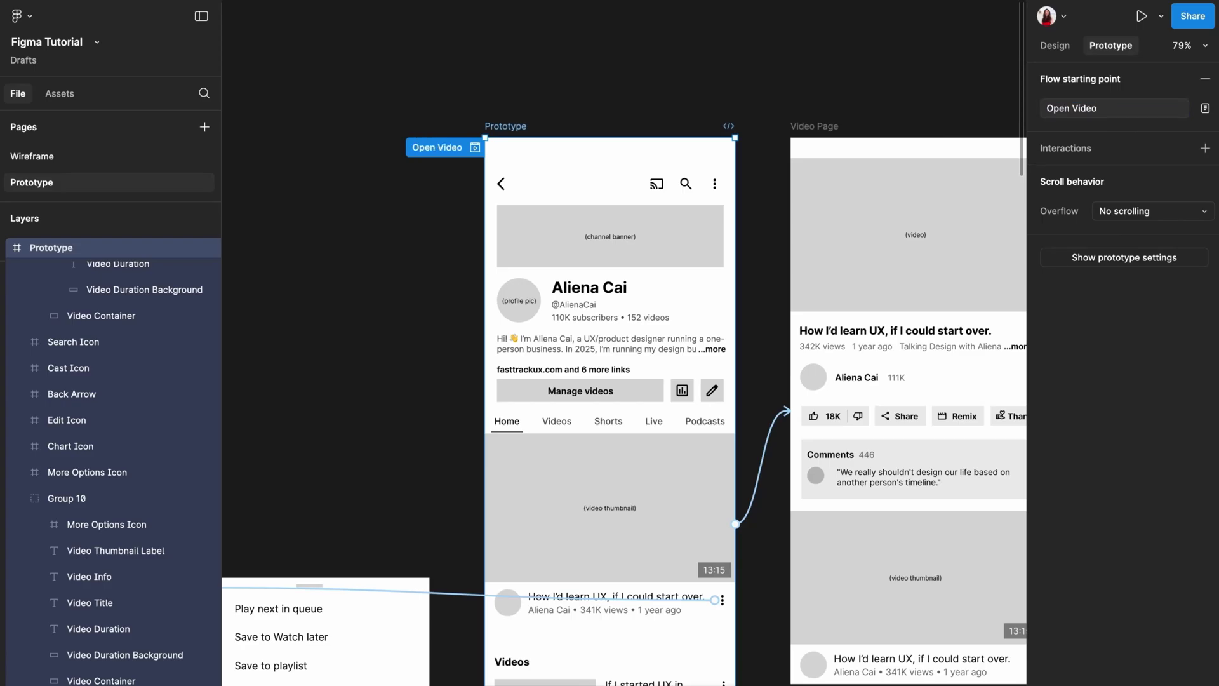
Select the Video Page frame, add a flow starting point to it, then remove it again.
click(818, 127)
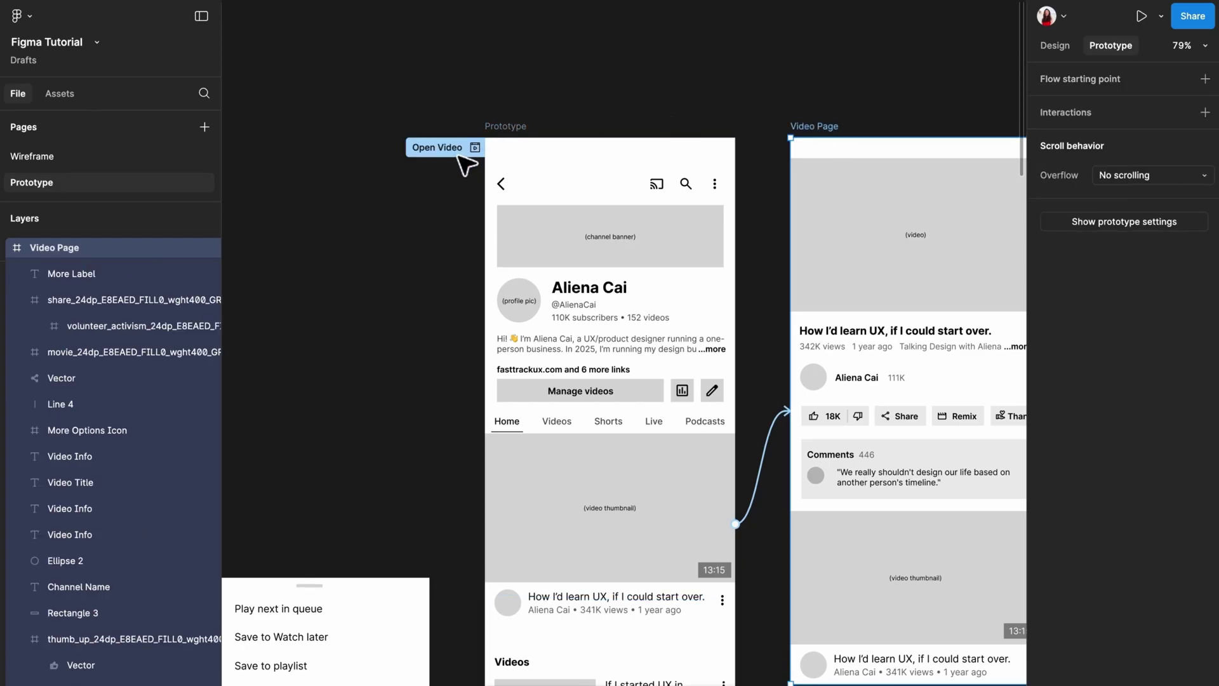
drag(435, 146, 749, 158)
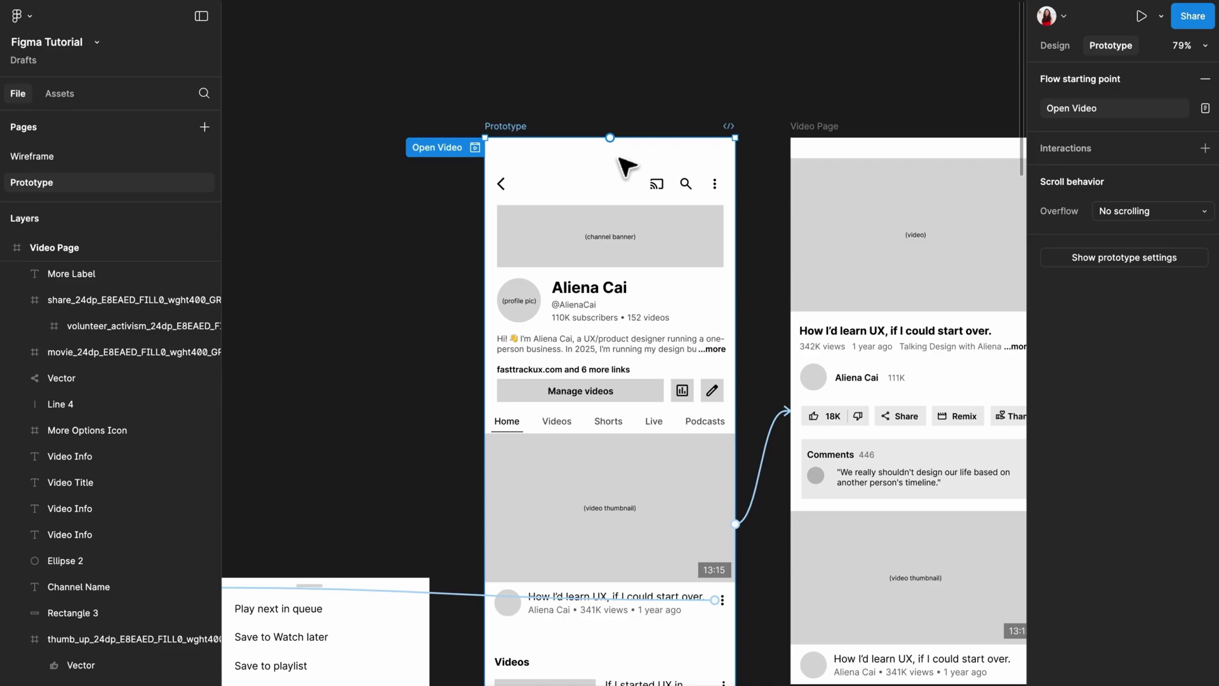
click(839, 147)
click(1205, 79)
click(1205, 106)
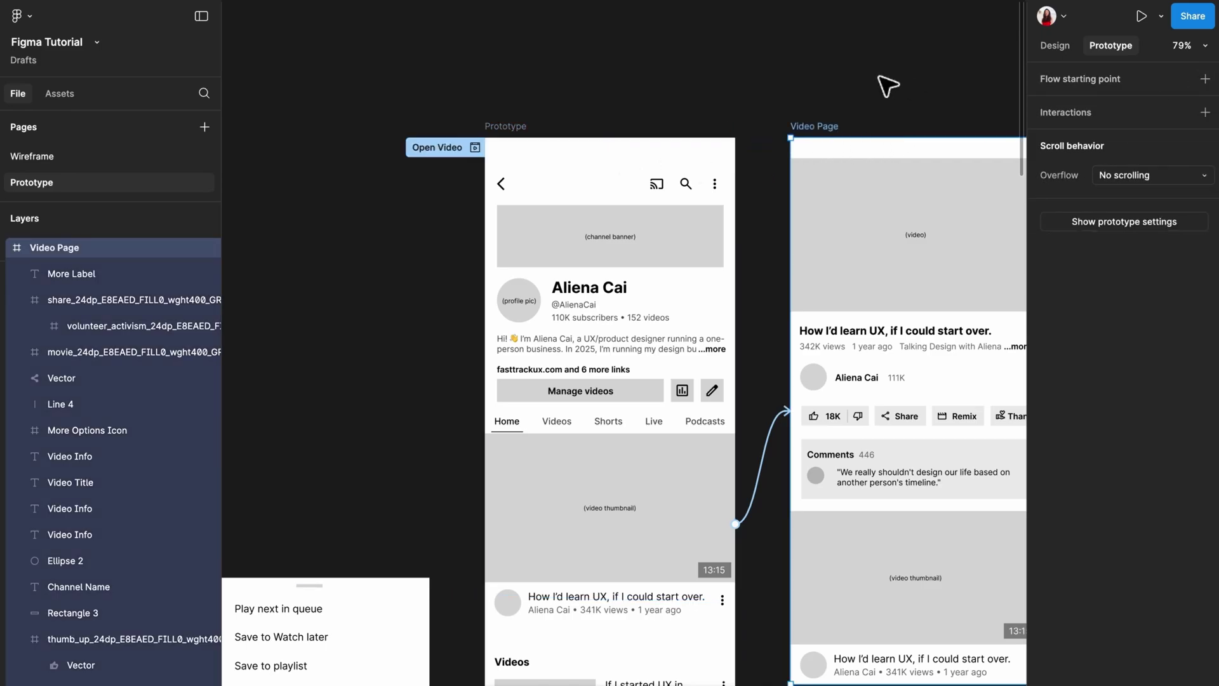